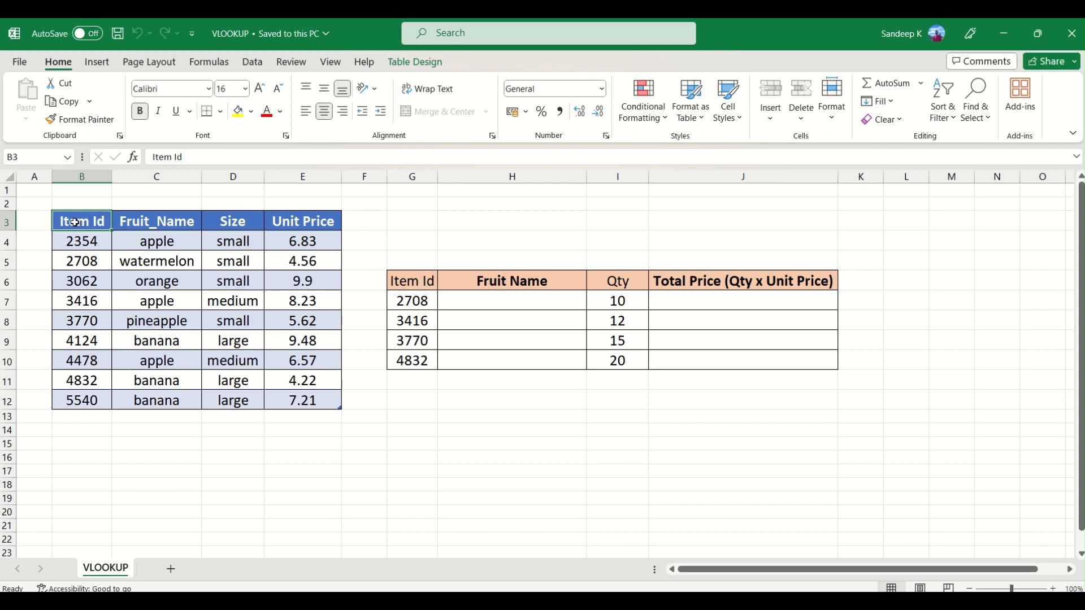
Examine the fruit table in B3:E12, including its Item Id, Fruit_Name, Size and Unit Price columns.
left_click_drag(79, 222, 305, 400)
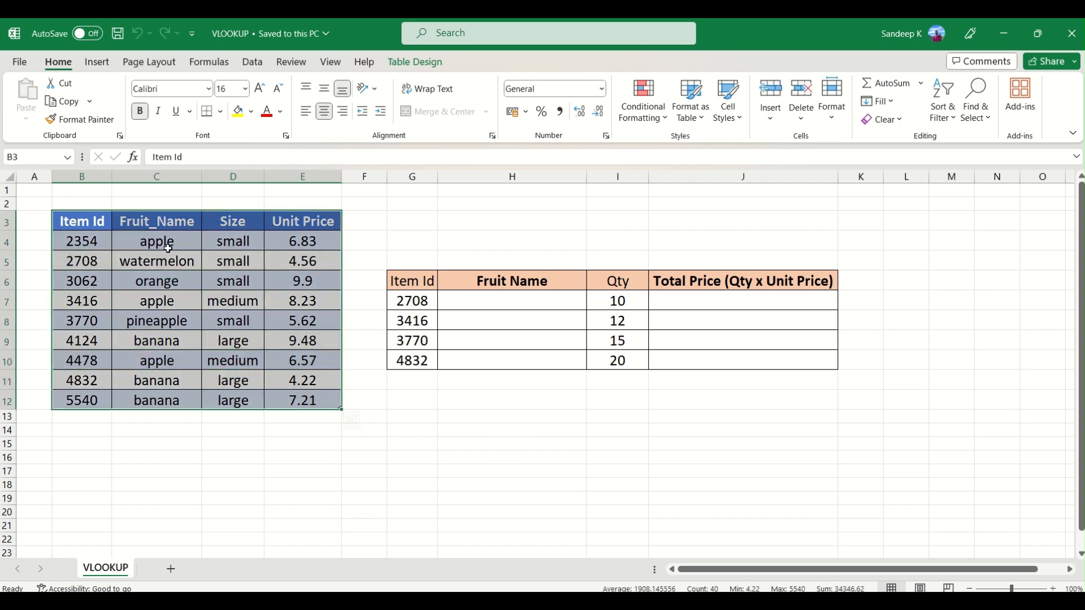
left_click(166, 247)
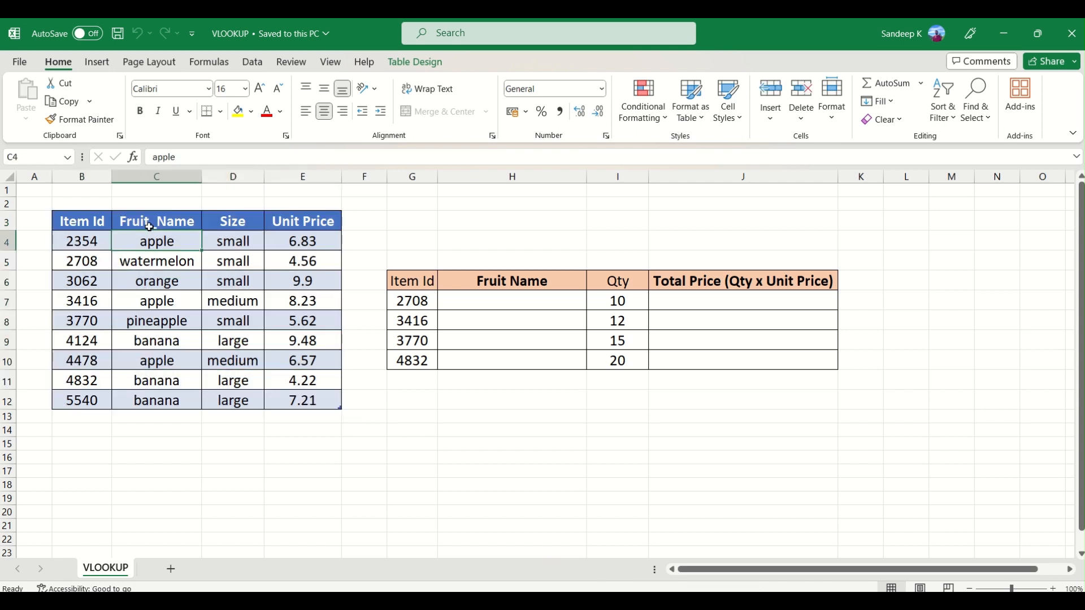
left_click(74, 220)
left_click(142, 223)
left_click_drag(234, 243, 237, 325)
left_click(298, 226)
left_click_drag(299, 242, 295, 360)
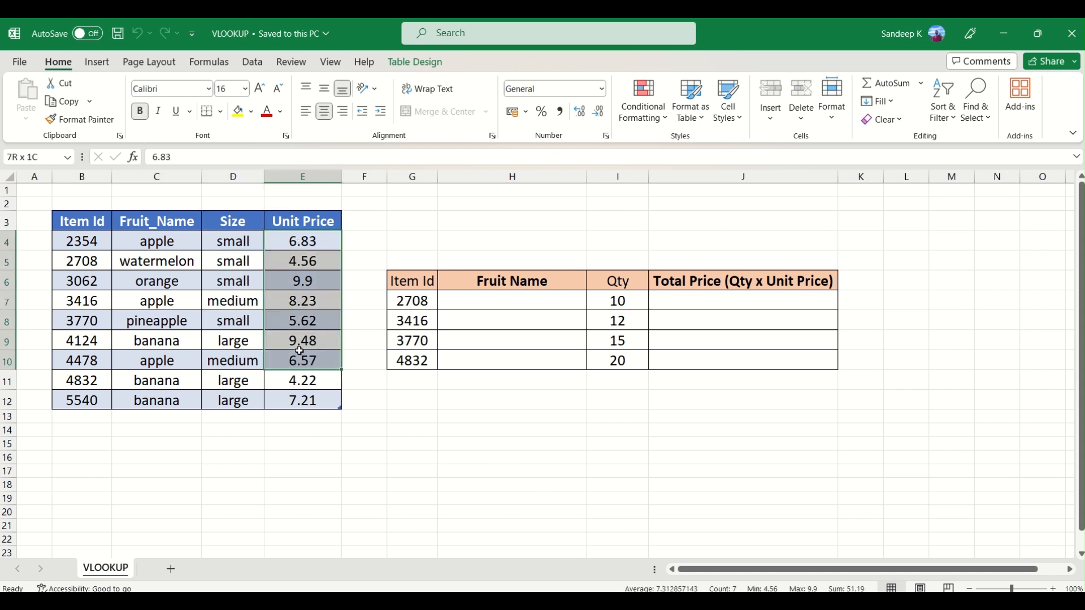
left_click(96, 260)
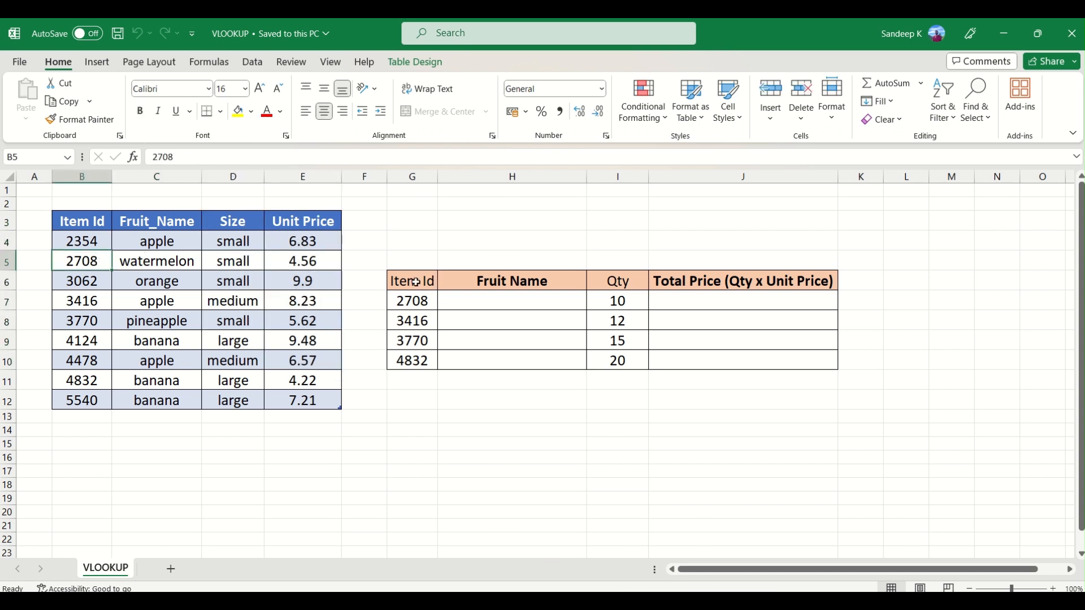
Review the order table in G6:J10, checking the item IDs, quantities and the empty Fruit Name and Total Price columns.
left_click_drag(415, 282, 791, 357)
left_click(551, 323)
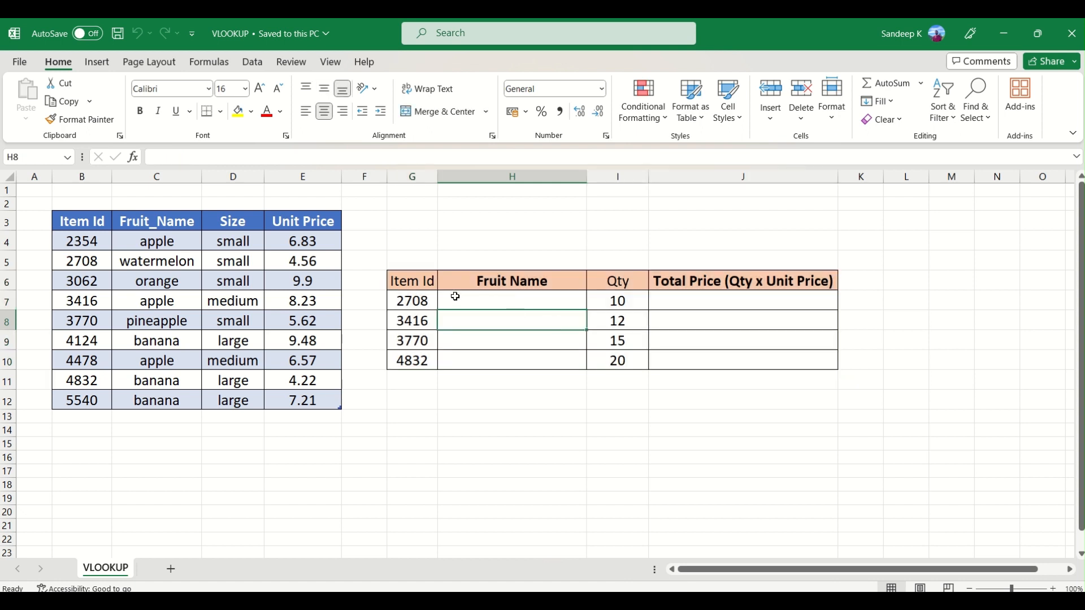
left_click_drag(414, 281, 421, 360)
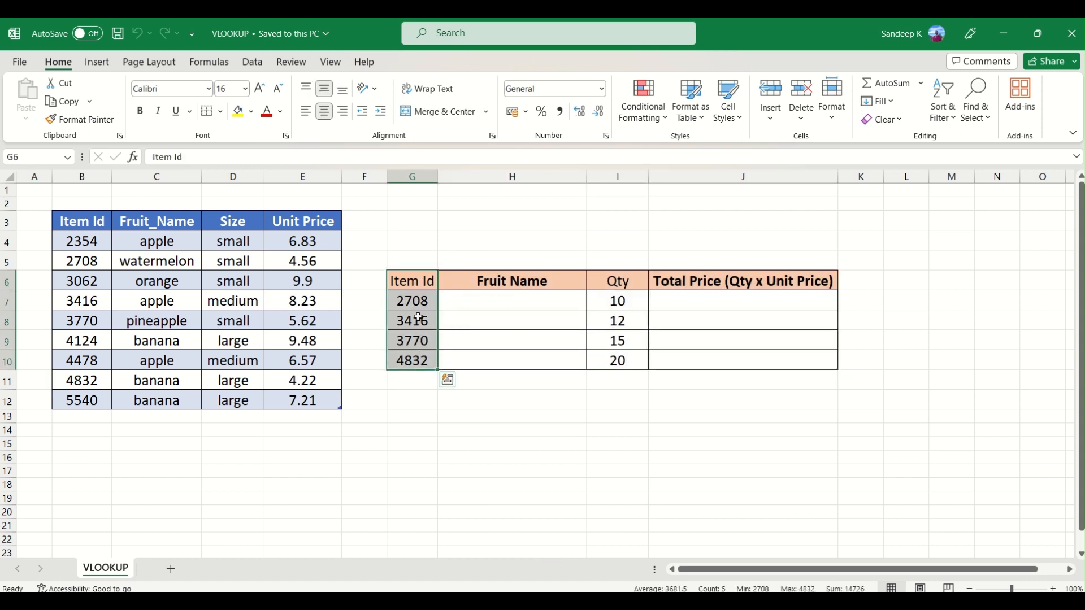
left_click_drag(416, 300, 416, 341)
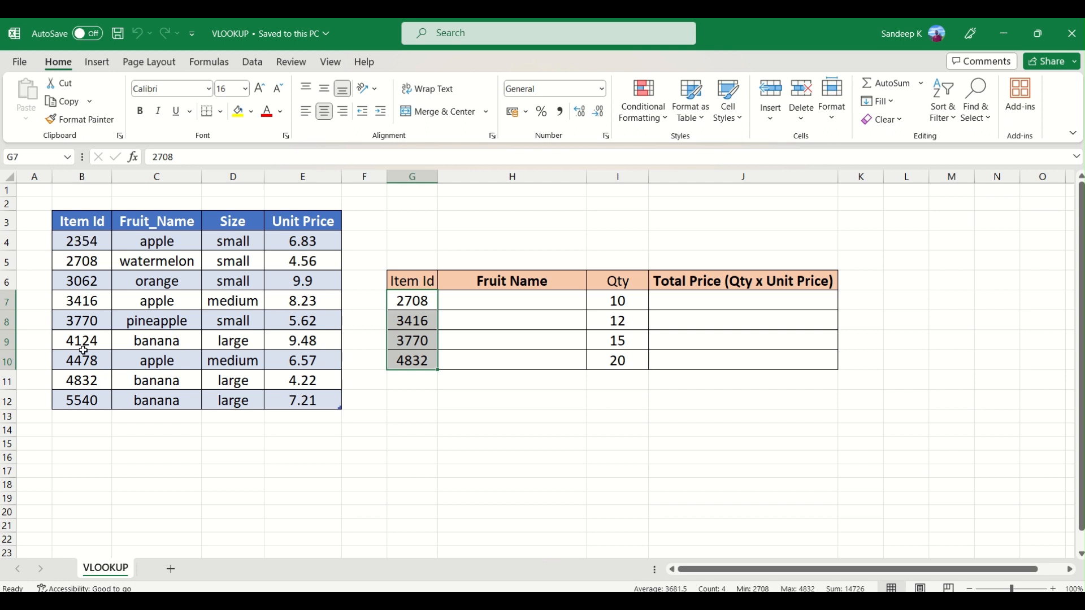
left_click(614, 301)
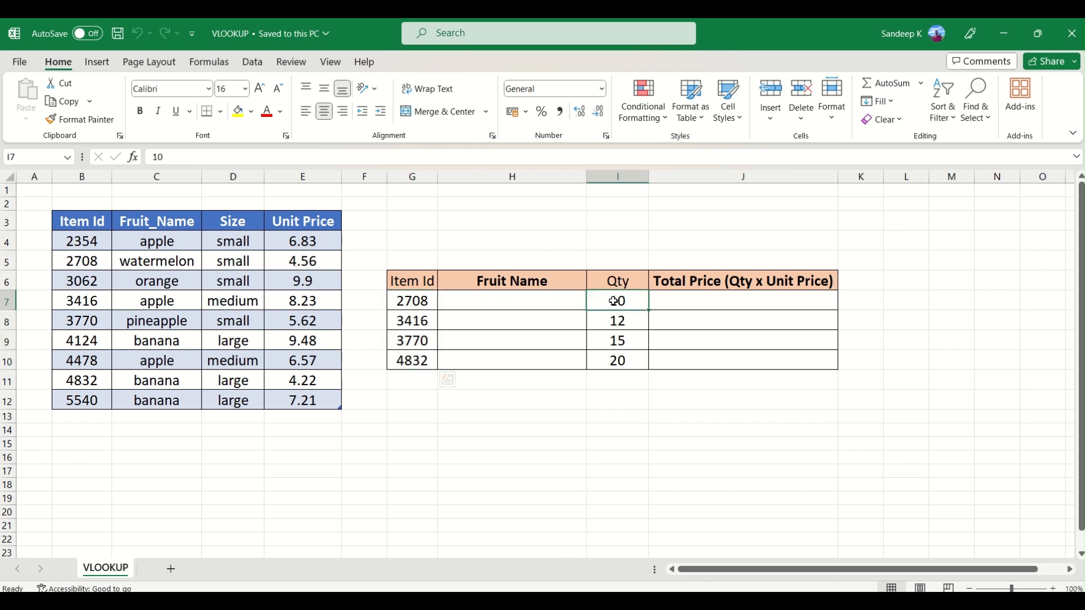
left_click_drag(614, 301, 618, 359)
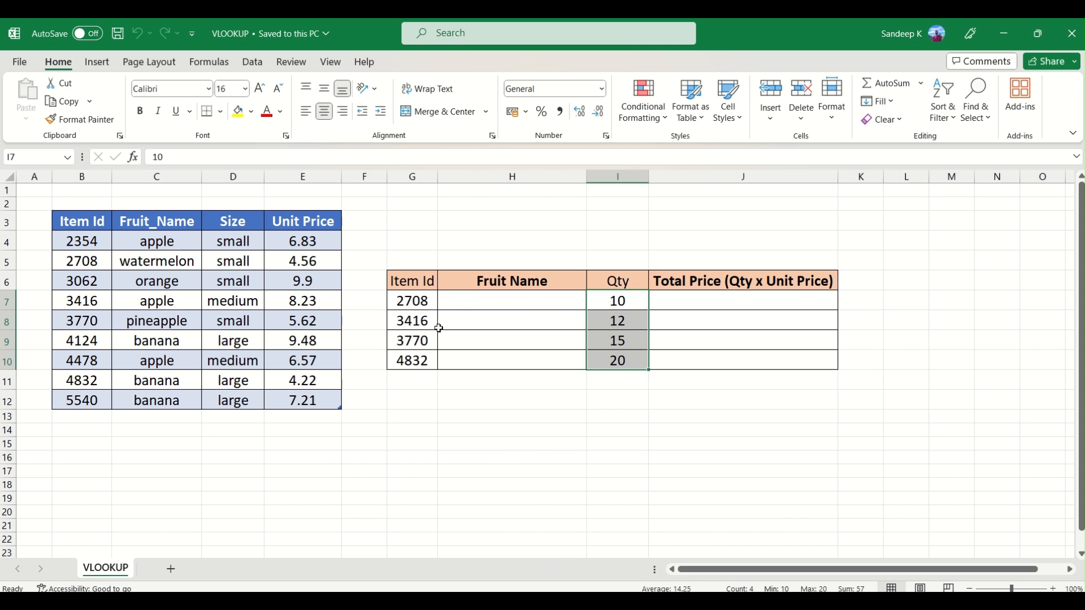
left_click(488, 305)
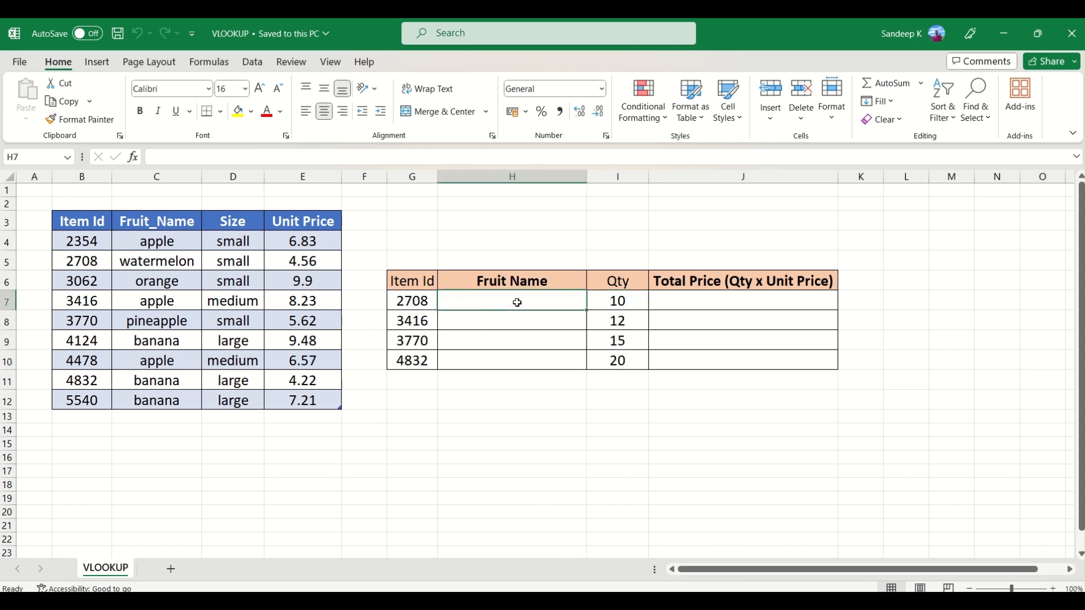
left_click_drag(516, 300, 516, 363)
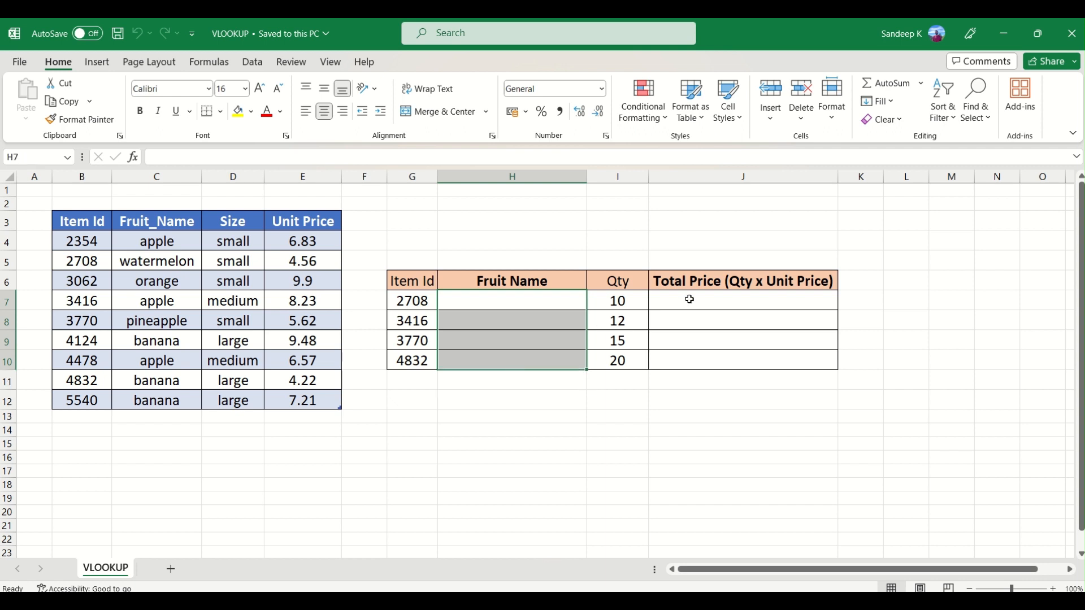
left_click_drag(693, 295, 689, 355)
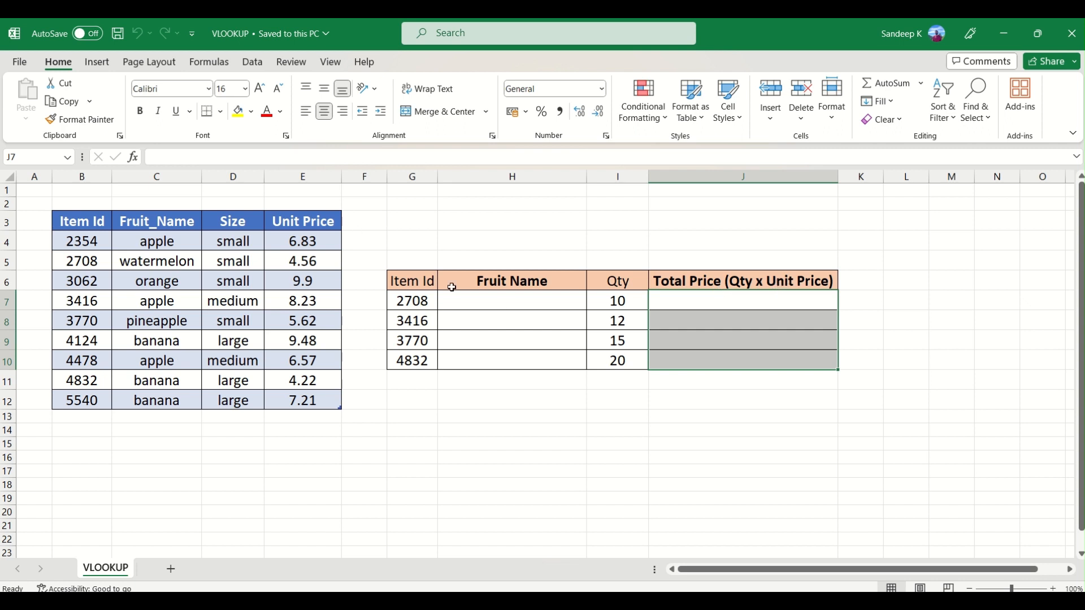
left_click(502, 305)
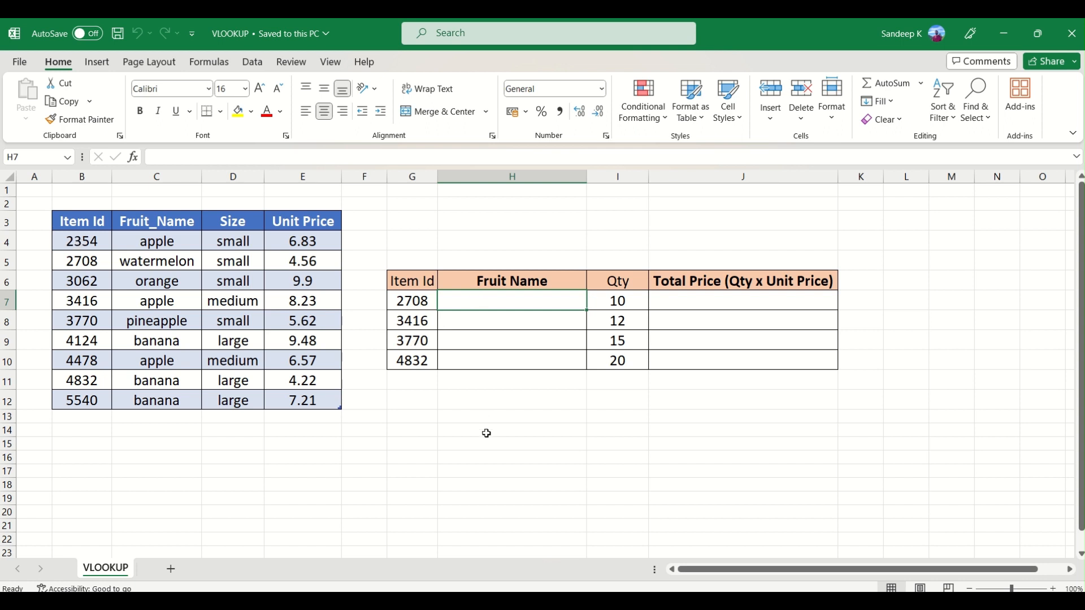
type("=")
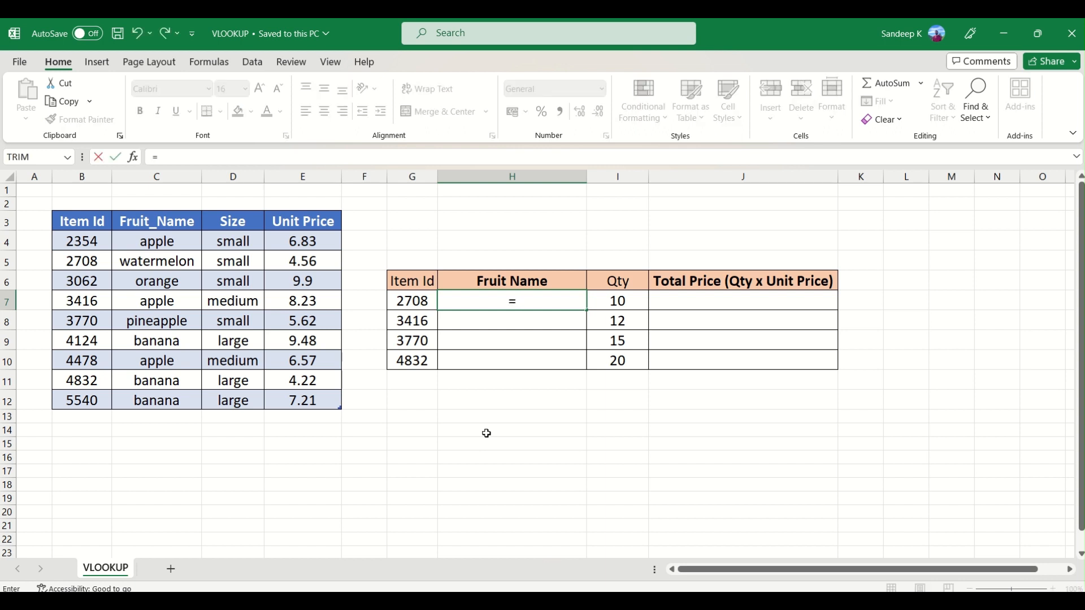
key("Escape")
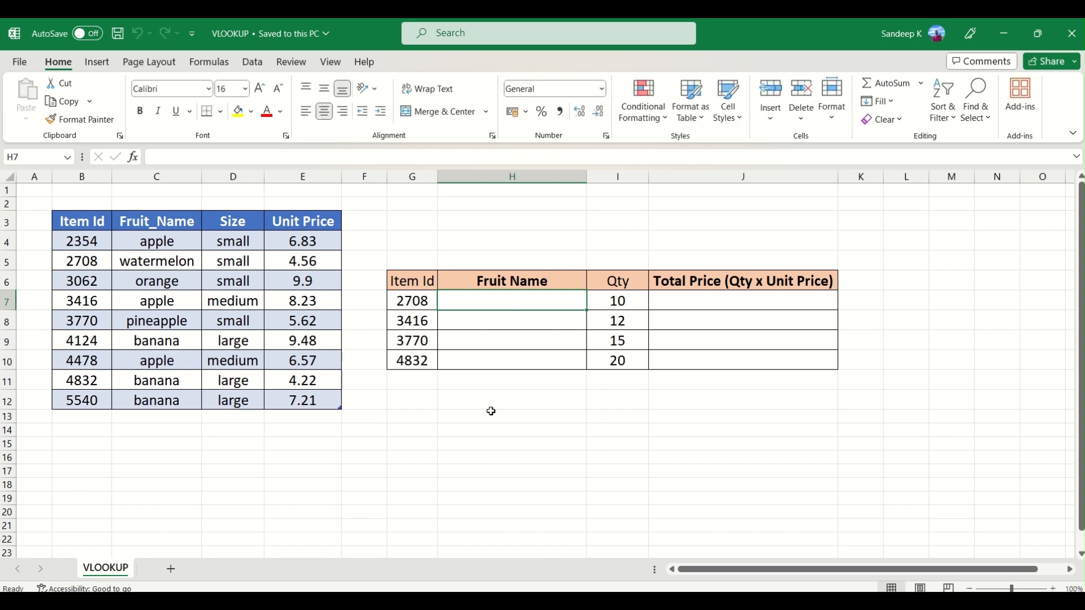
left_click(509, 315)
Start a VLOOKUP formula in H7 under Fruit Name, using the item ID in G7 as the lookup value.
left_click(509, 301)
type("=")
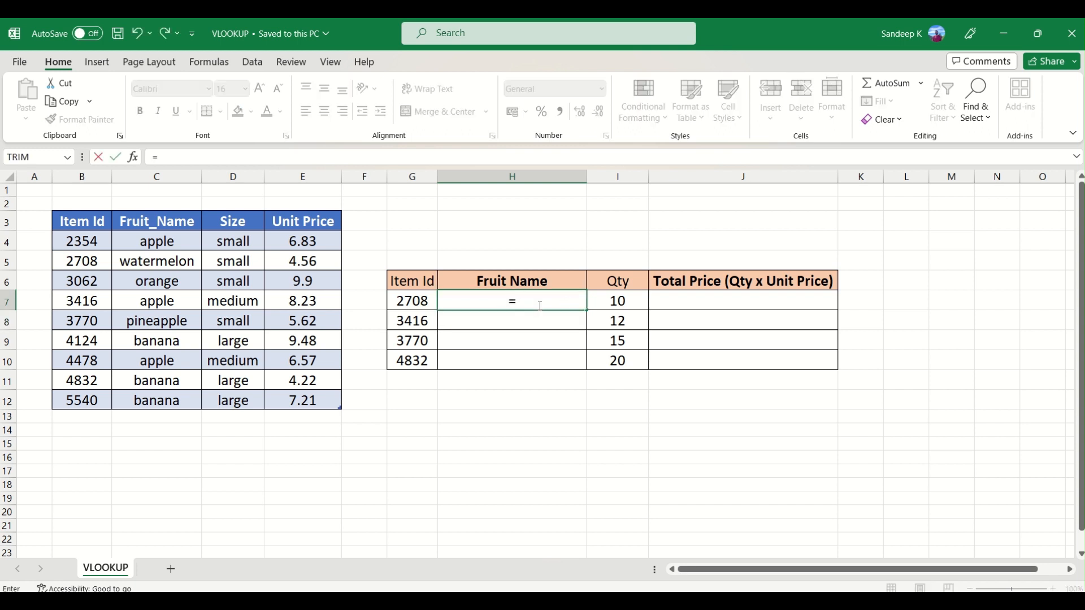
type("vl")
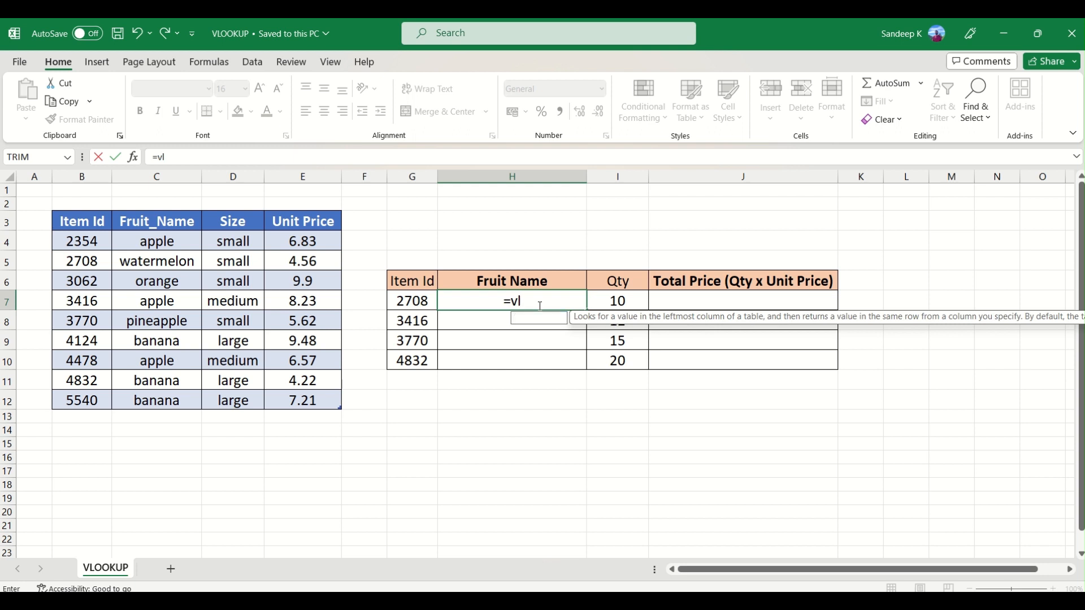
type("ookup")
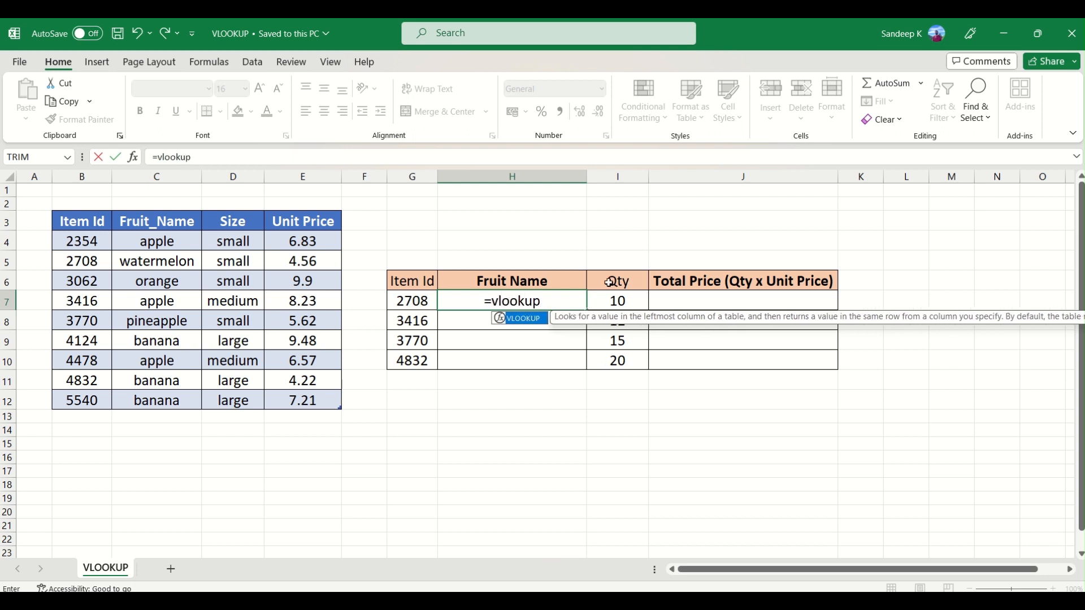
key("Tab")
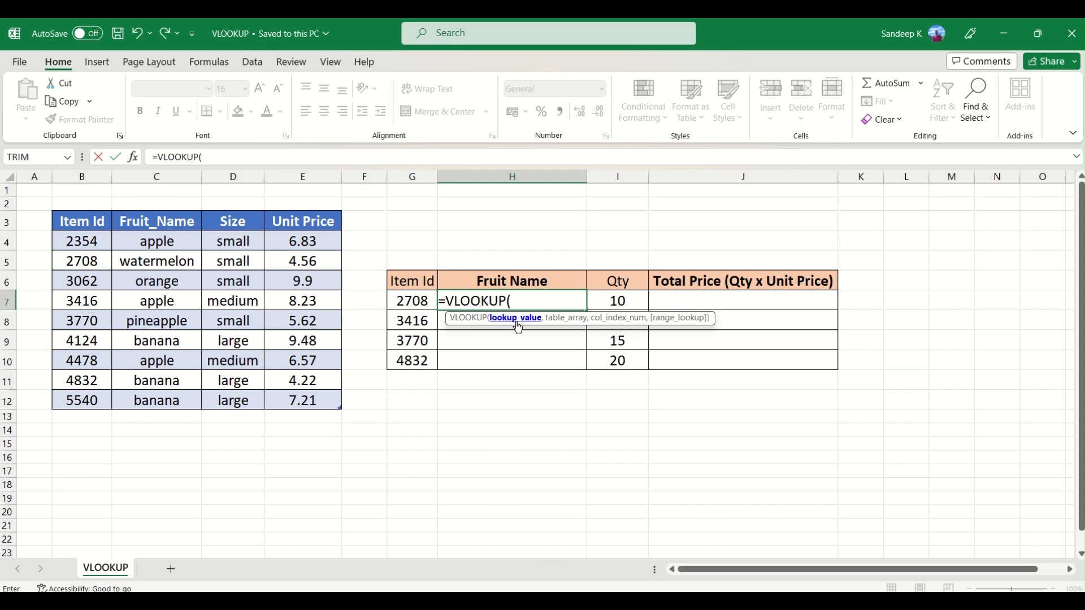
left_click(414, 300)
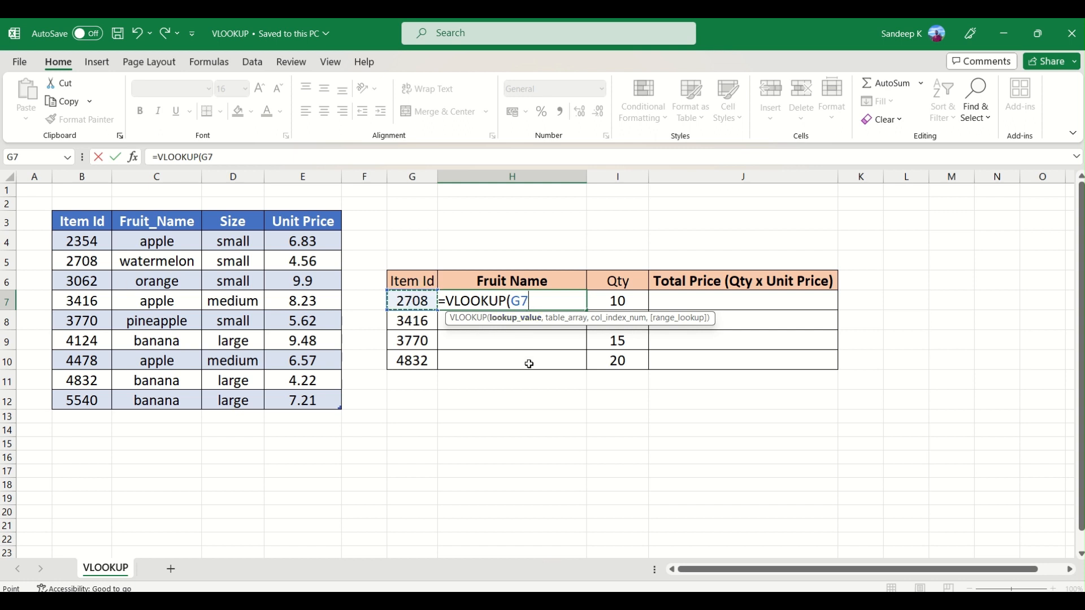
type(",")
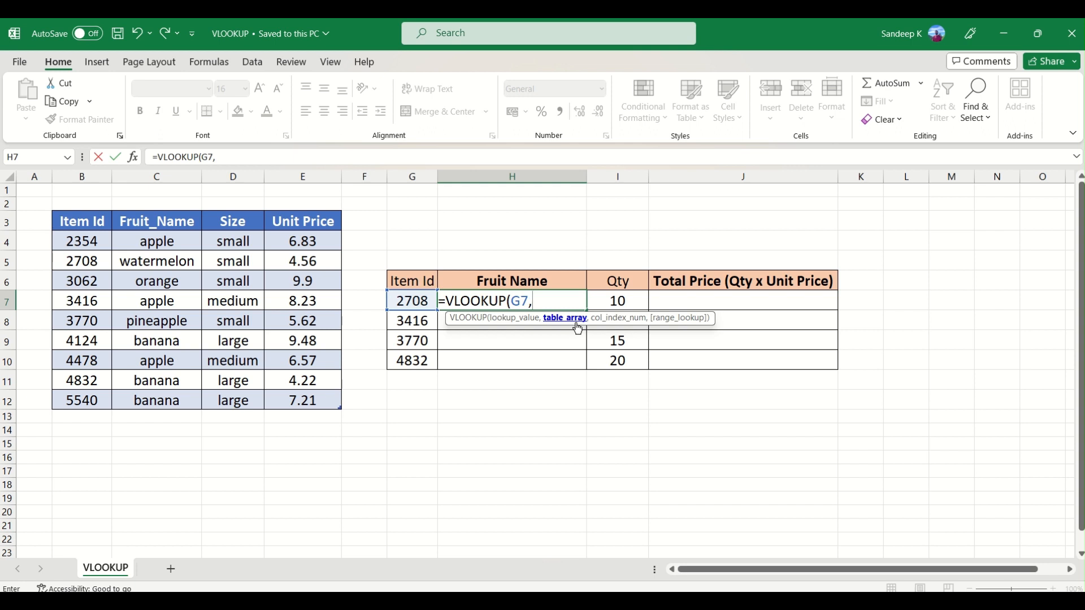
Set the VLOOKUP table array to the fruit table's Item Id and Fruit_Name columns, headers included.
left_click(78, 224)
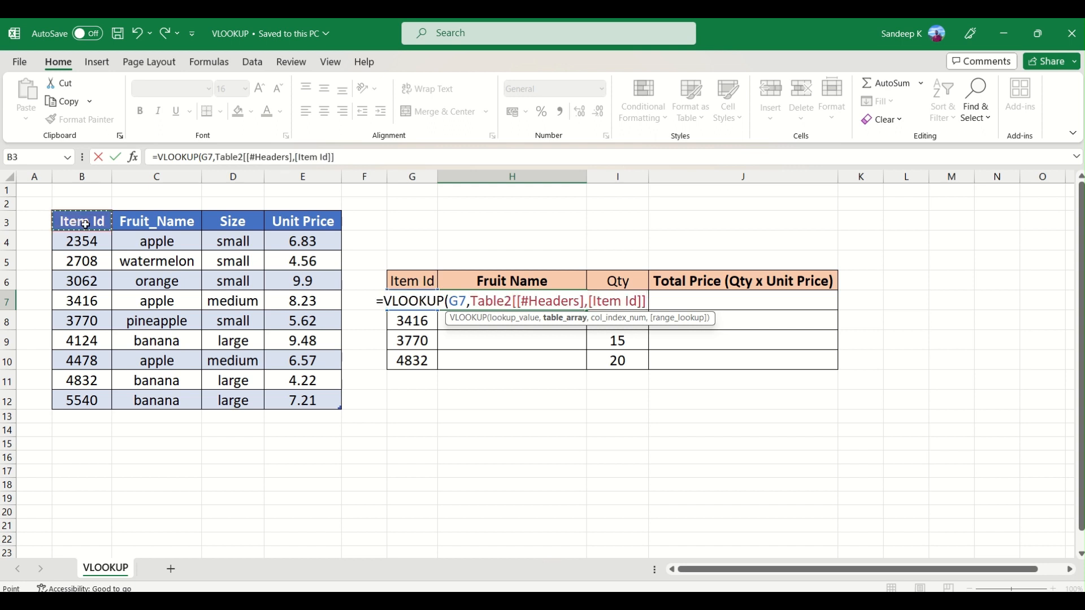
left_click_drag(88, 226, 174, 396)
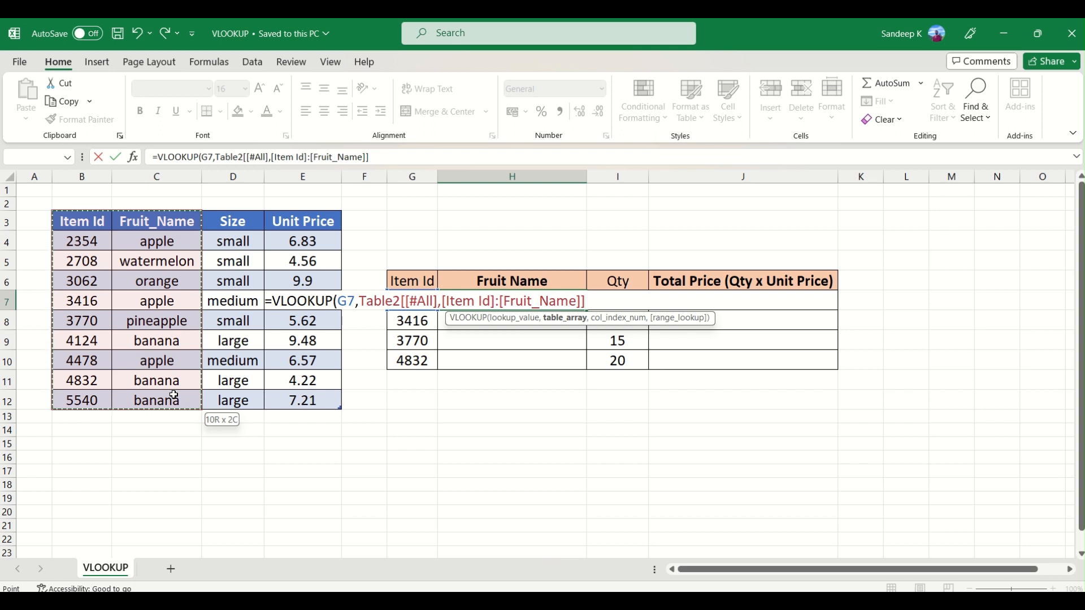
left_click_drag(174, 395, 179, 399)
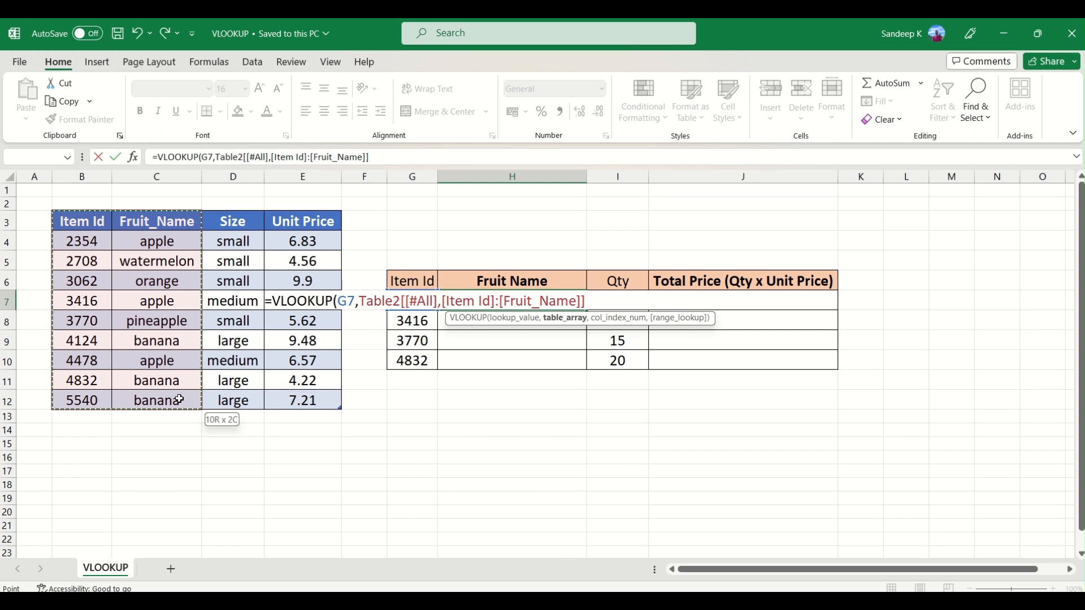
left_click_drag(179, 399, 179, 399)
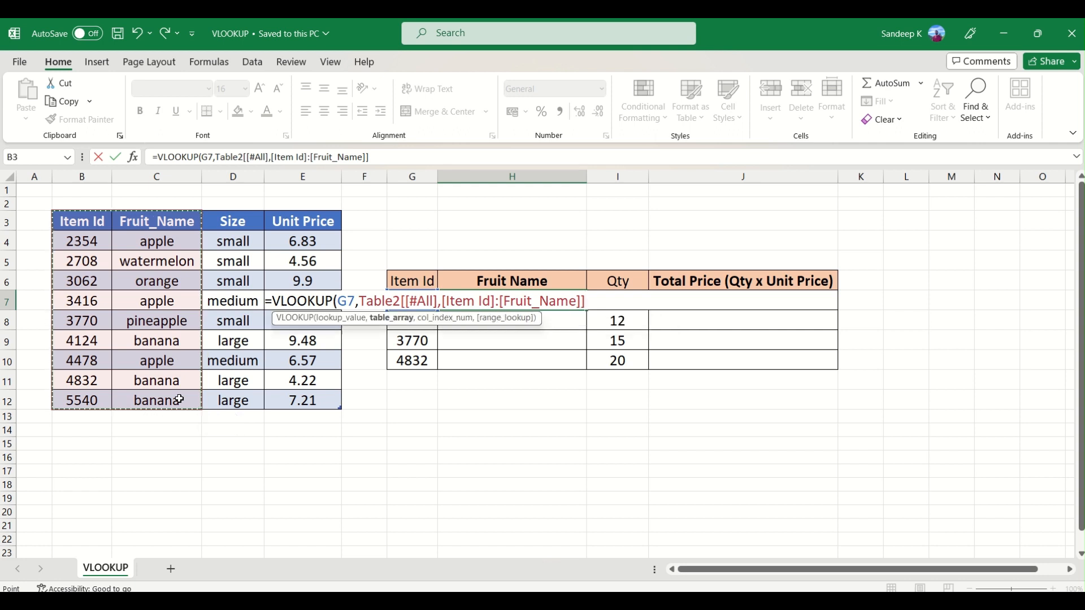
type(",")
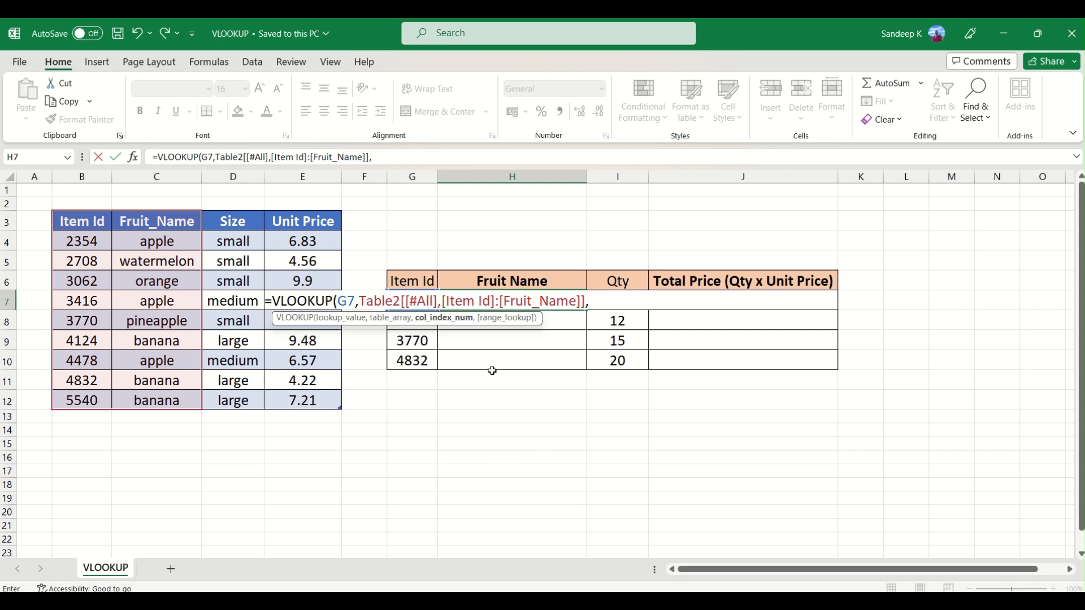
Complete the H7 lookup with column index 2 and FALSE for an exact match.
type("2,")
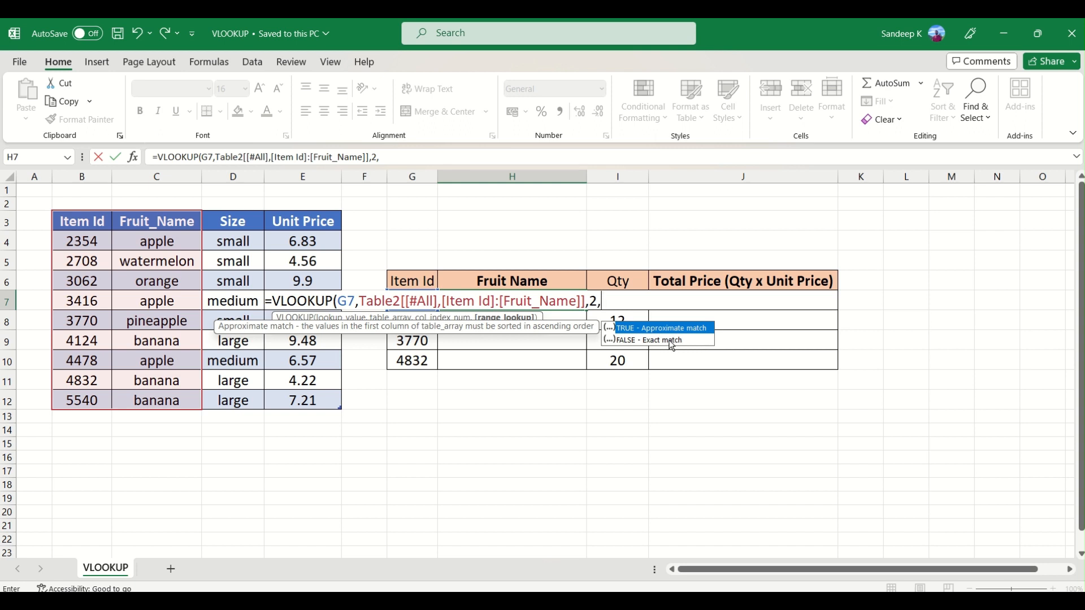
type("FALSE)")
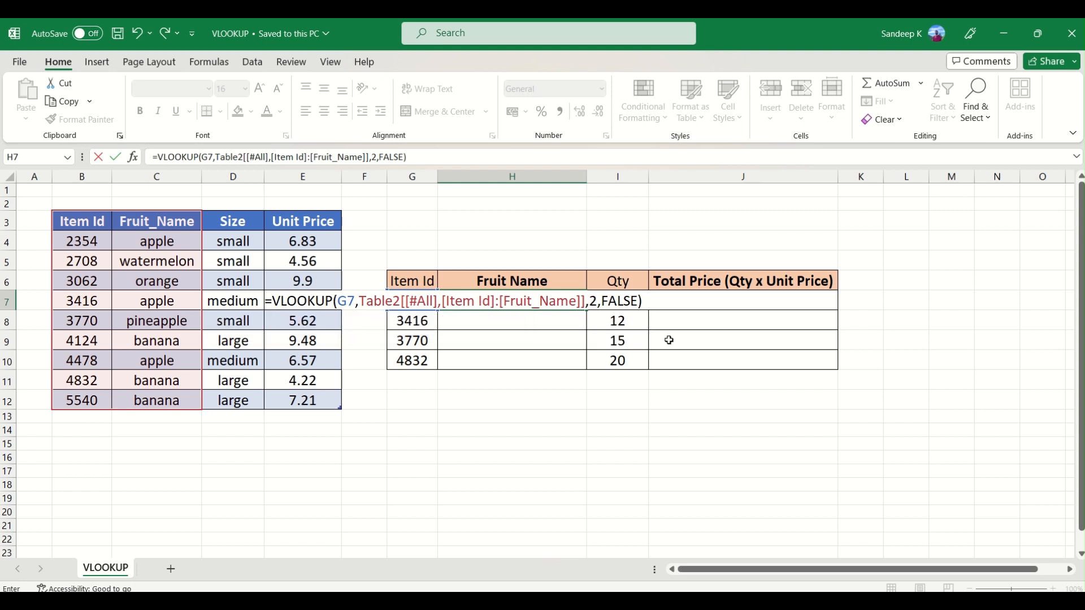
key("Return")
Check the H7 lookup result against the row for item 2708 in the fruit table.
left_click(536, 303)
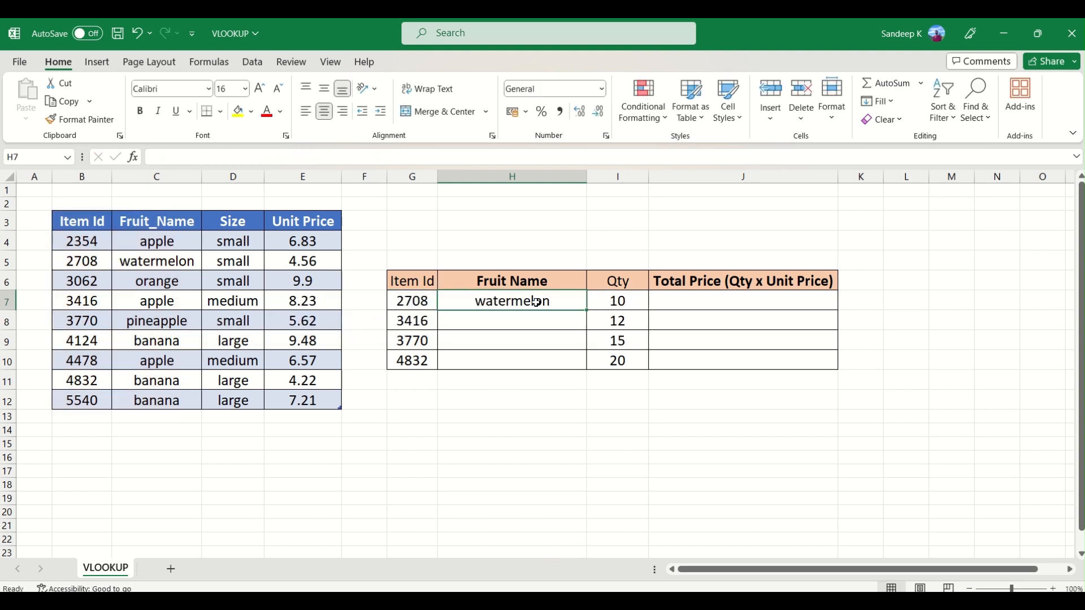
left_click(422, 303)
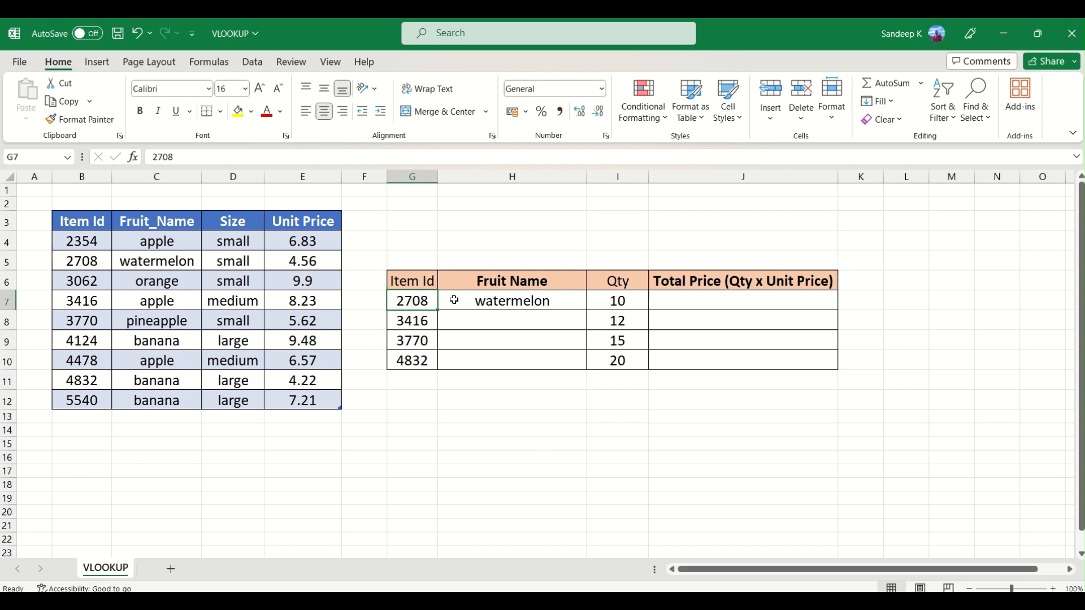
left_click(485, 300)
left_click(90, 261)
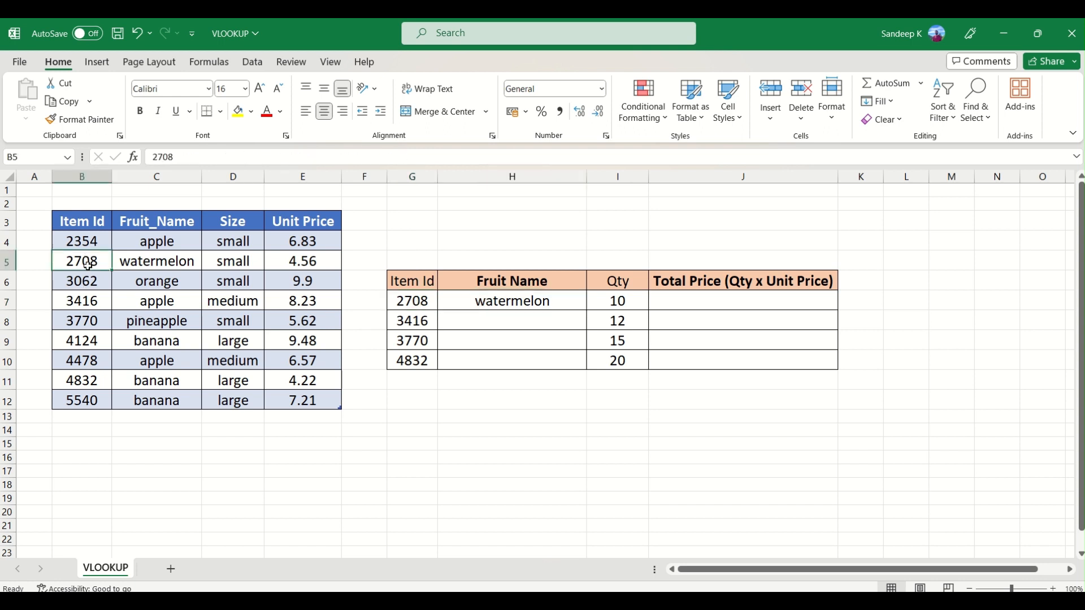
key("shift+Right")
left_click(172, 263)
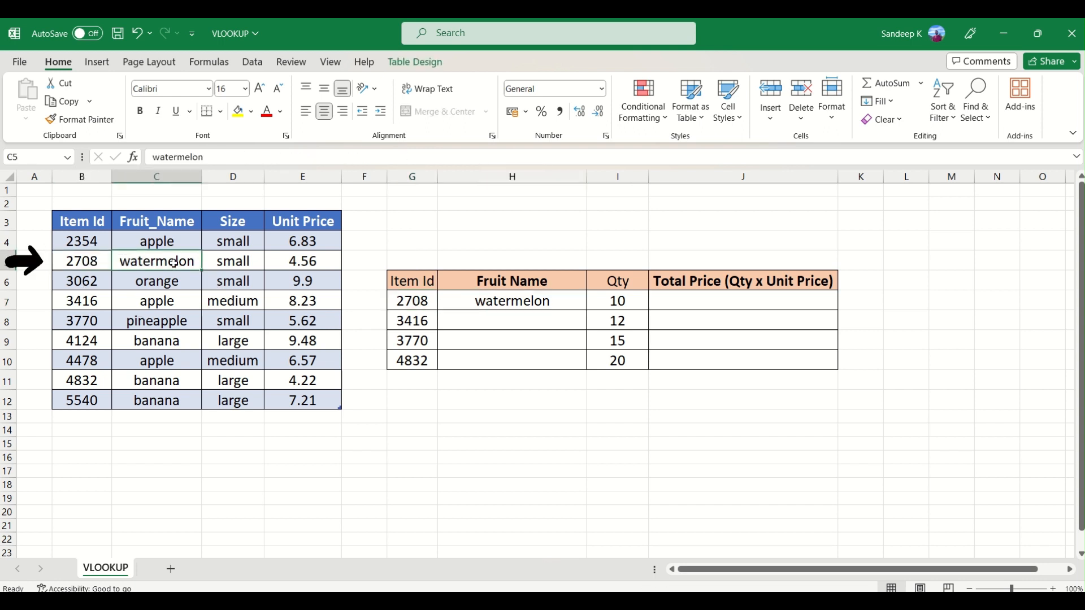
Fill the VLOOKUP formula from H7 down through H10 for the remaining item IDs.
left_click(539, 301)
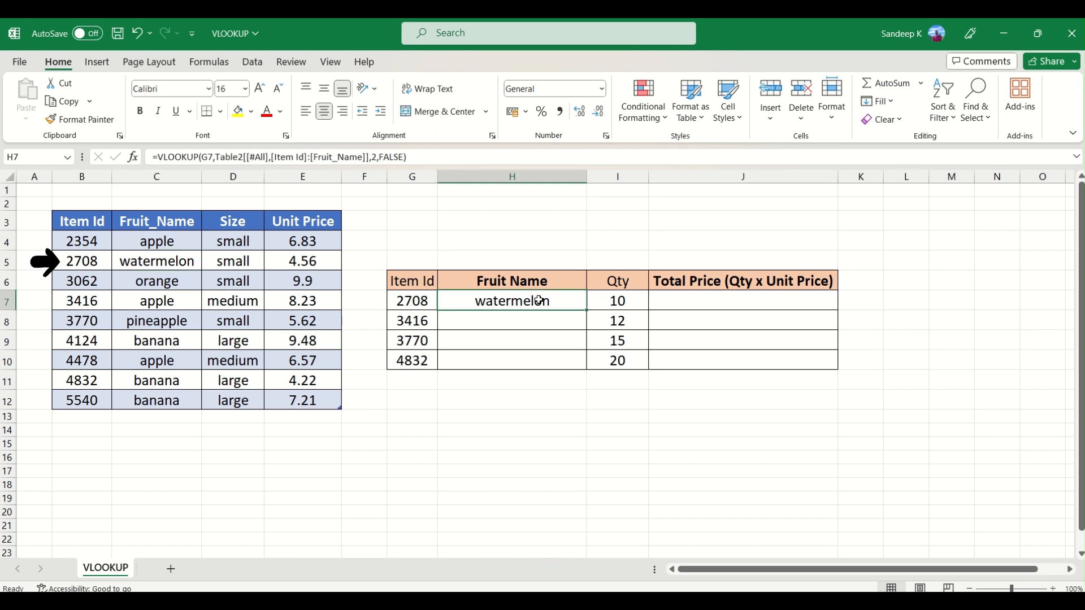
double_click(586, 310)
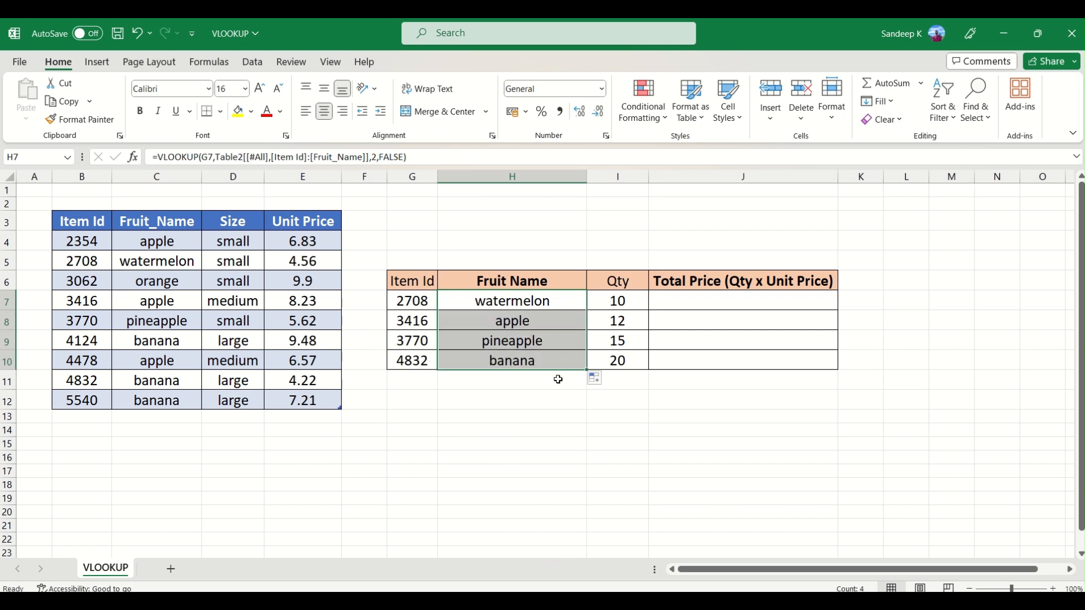
left_click(552, 356)
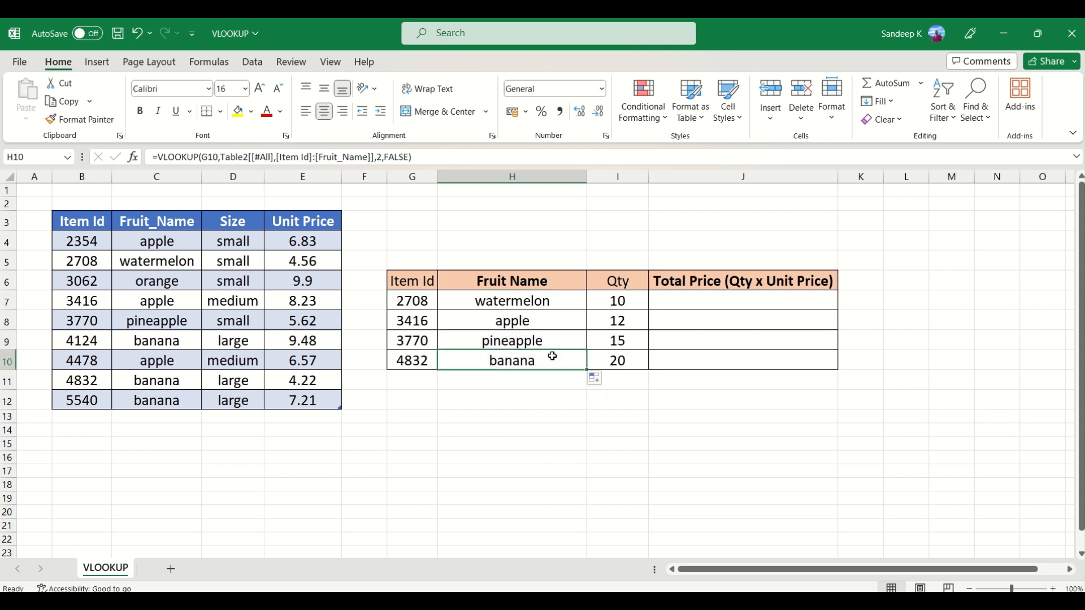
Start a VLOOKUP in J7 with item ID G7 as lookup value and the whole fruit table, headers included, as table array.
left_click(700, 300)
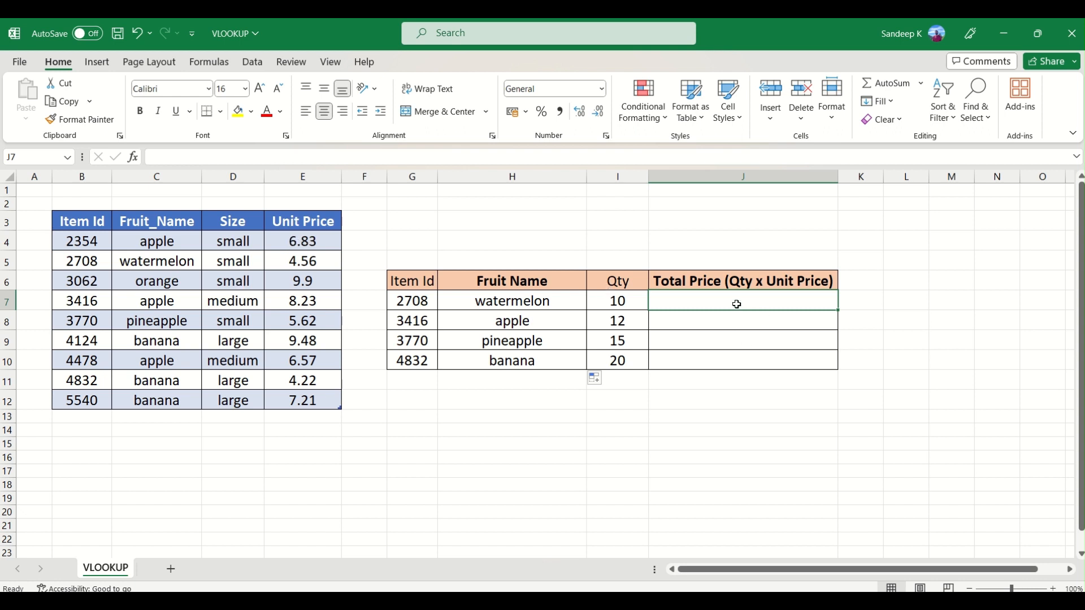
type("=")
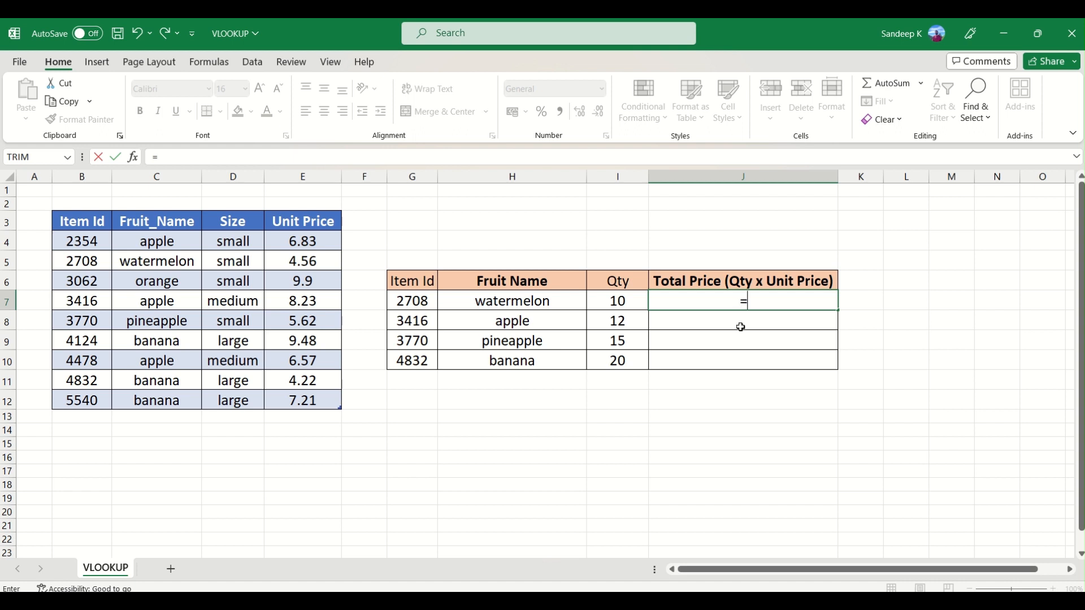
type("vlo")
key("Tab")
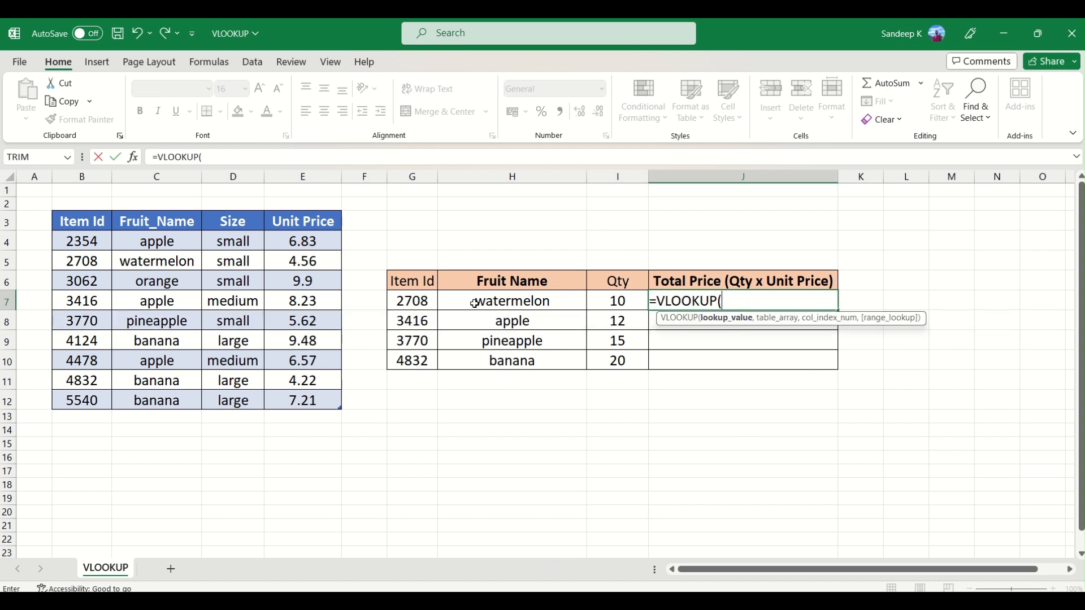
left_click(402, 301)
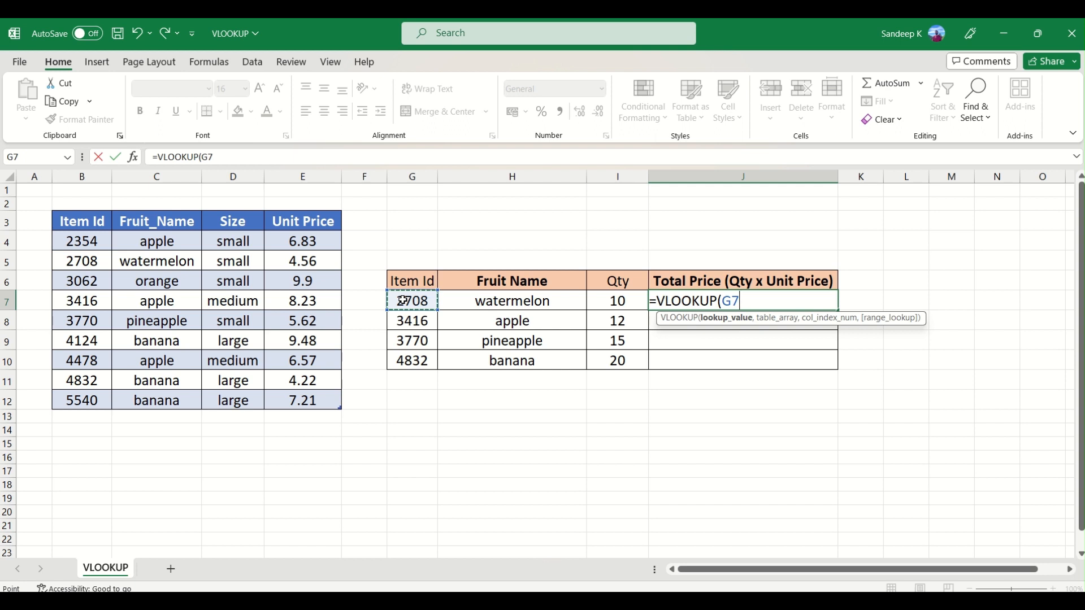
type(",")
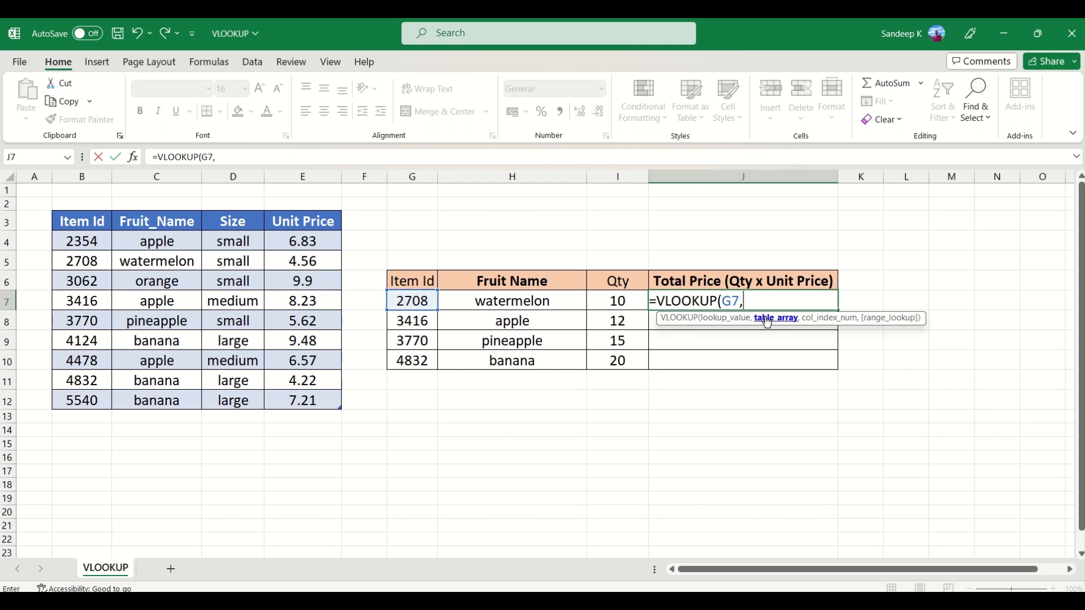
left_click_drag(71, 223, 296, 399)
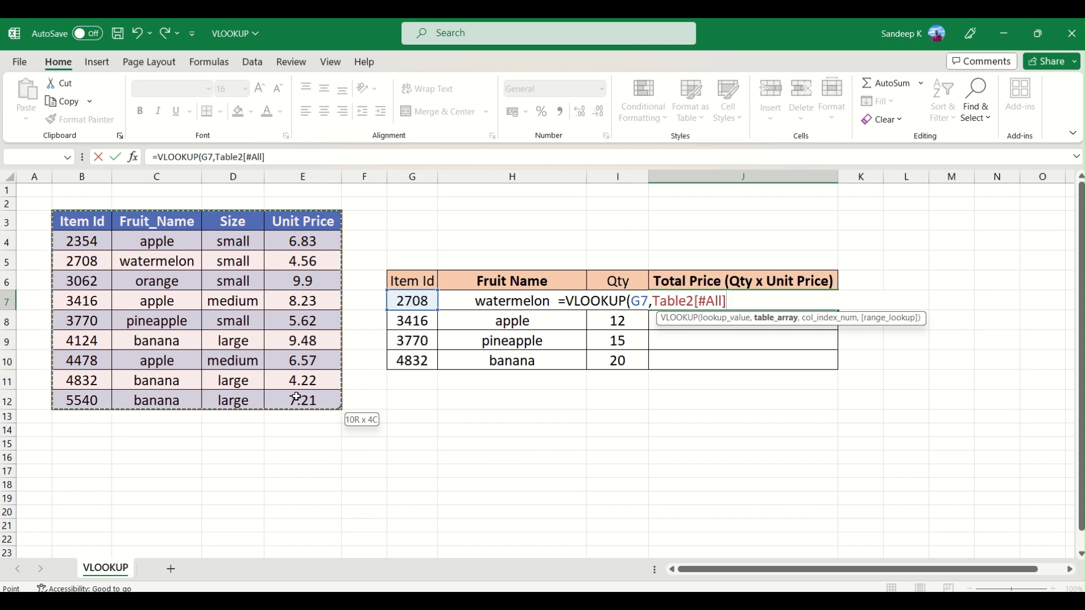
type(",")
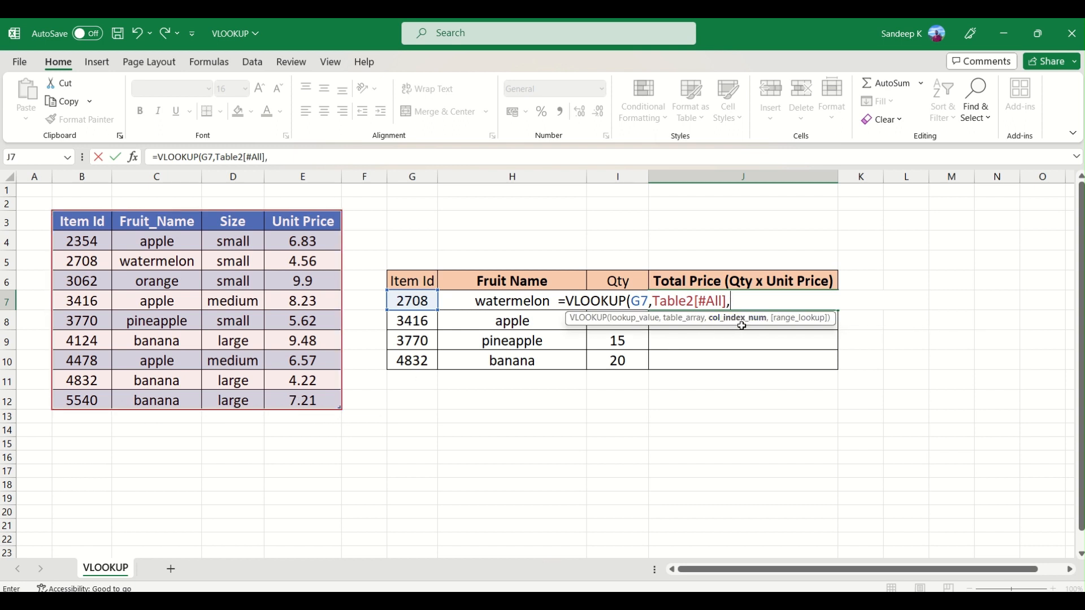
Complete the J7 lookup with column index 4 and 0 for an exact match.
type("4,")
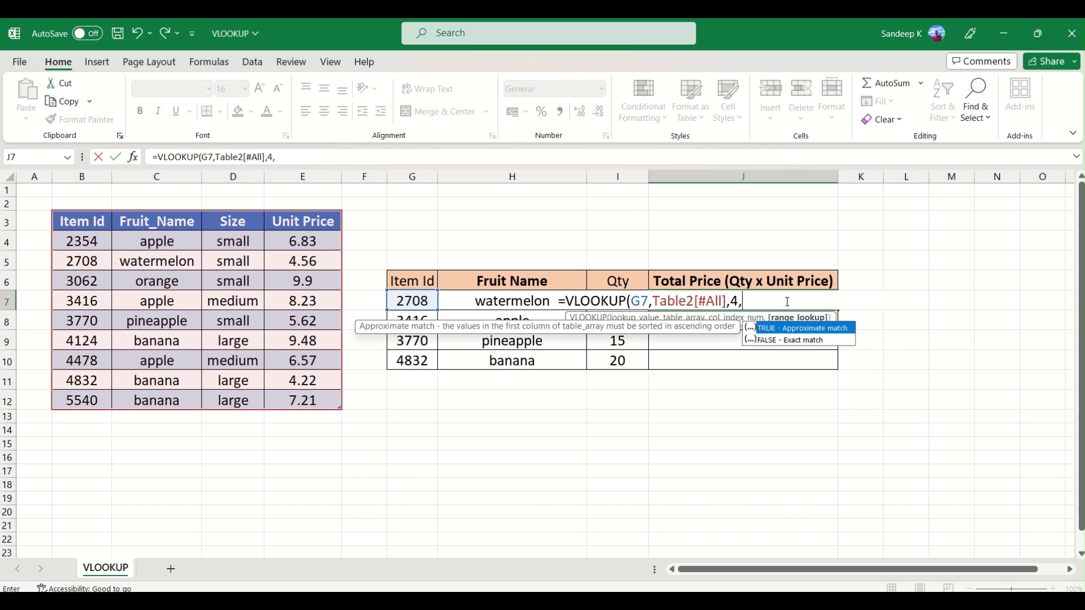
type("0)")
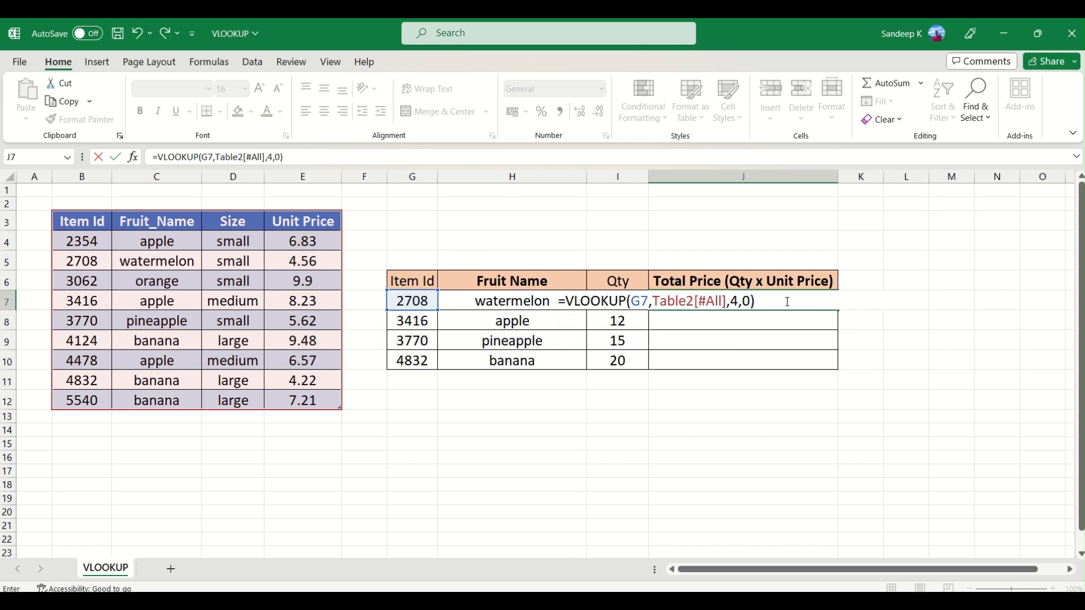
key("BackSpace")
key("BackSpace")
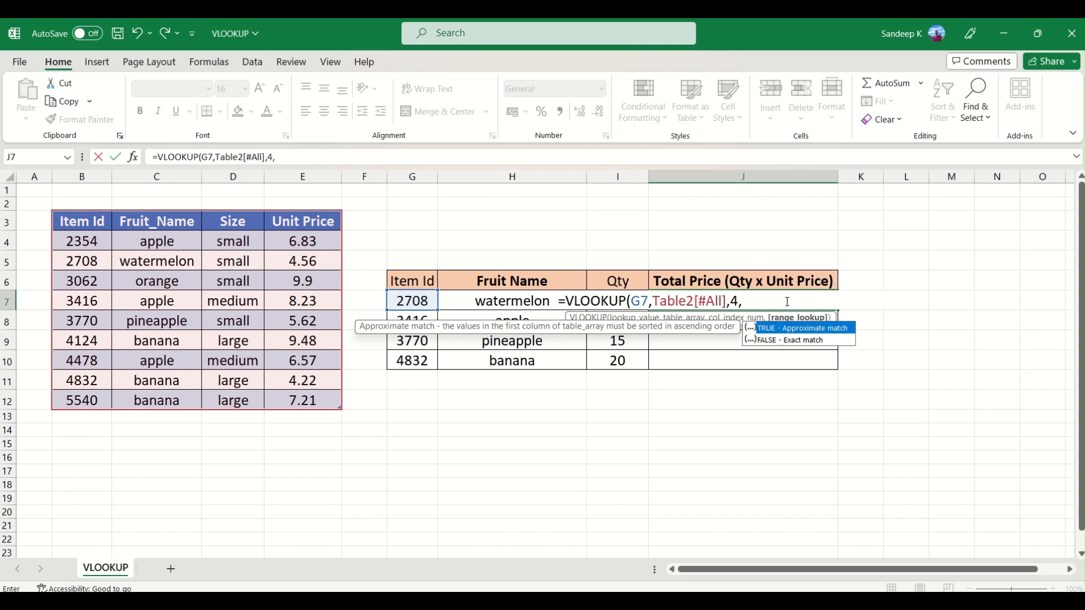
type("0)")
key("Return")
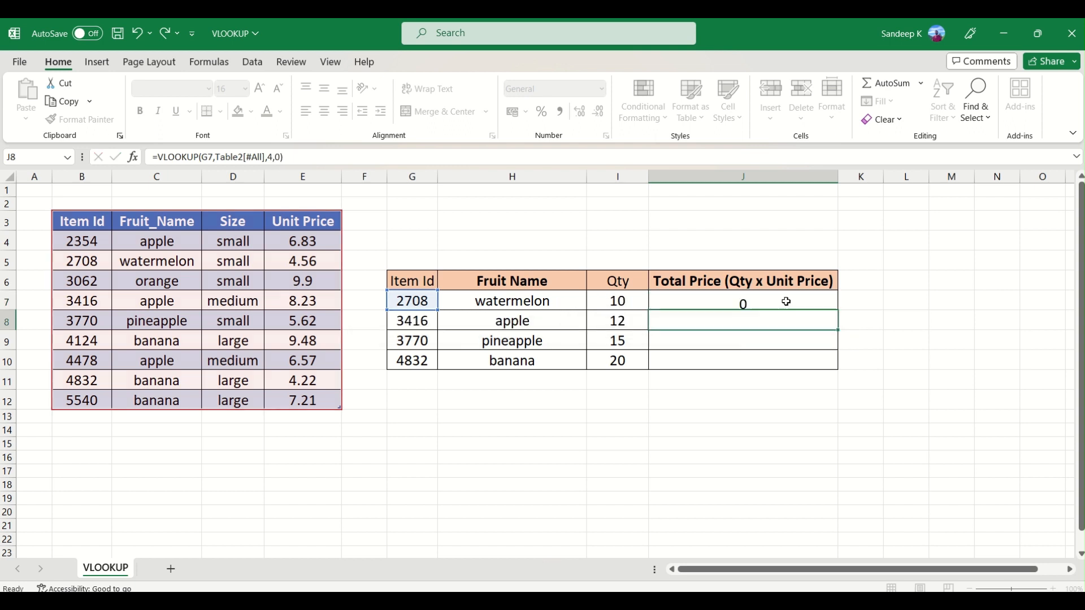
Check the J7 lookup result against the unit price of item 2708 in the fruit table.
left_click(785, 301)
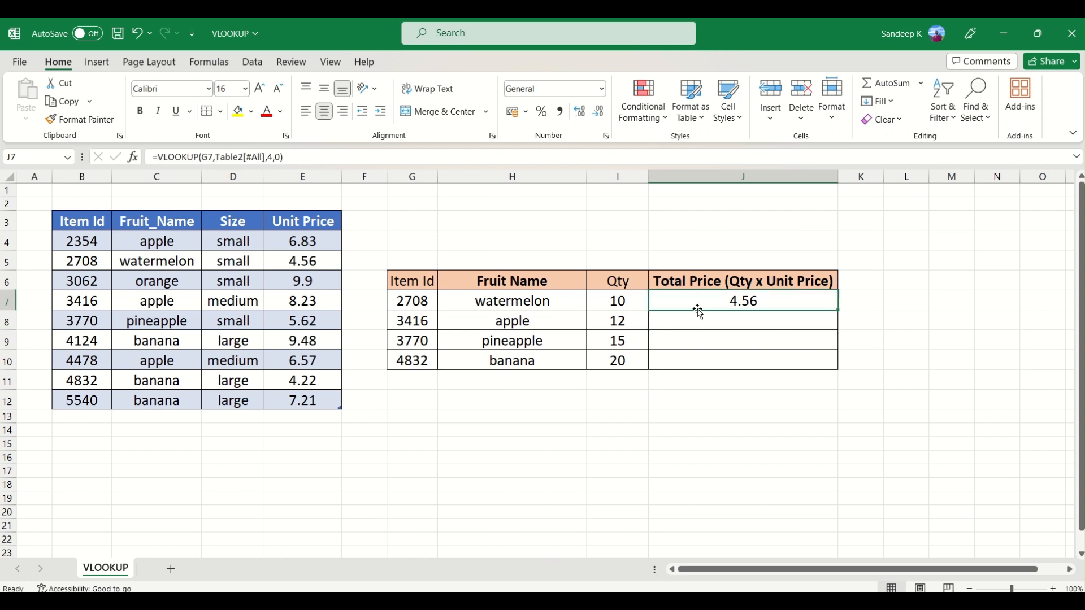
left_click(101, 259)
left_click(121, 261)
left_click(285, 263)
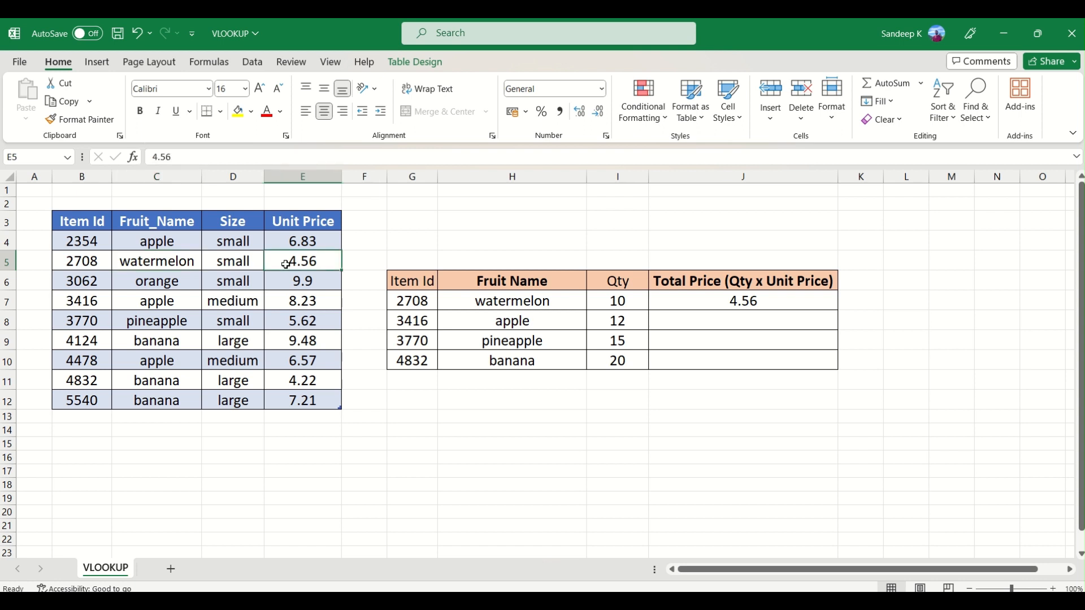
Extend the J7 formula to multiply the looked-up unit price by the quantity in I7.
left_click(774, 301)
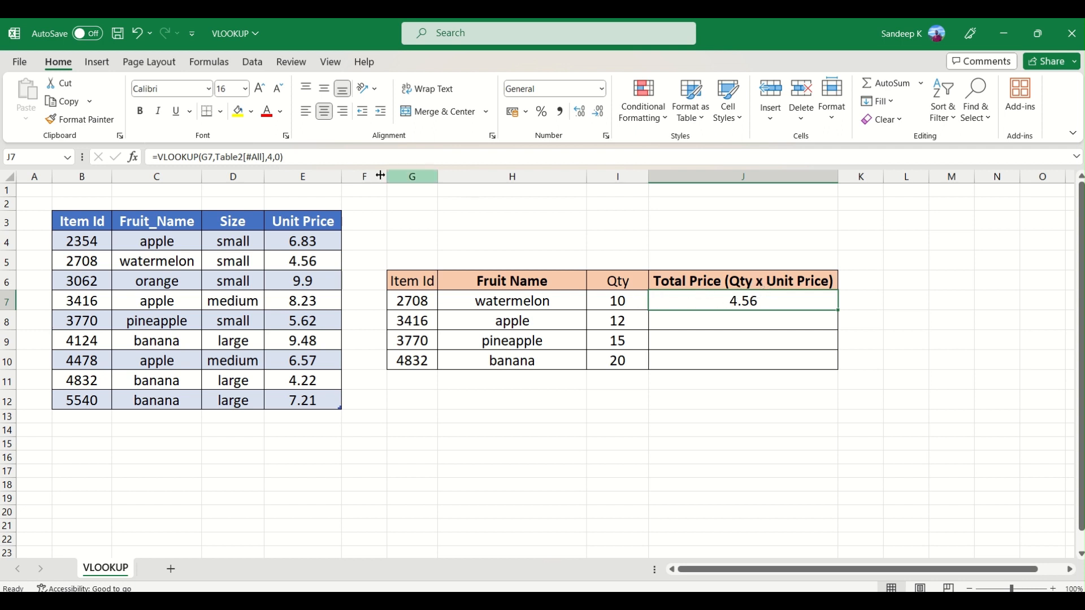
left_click(310, 157)
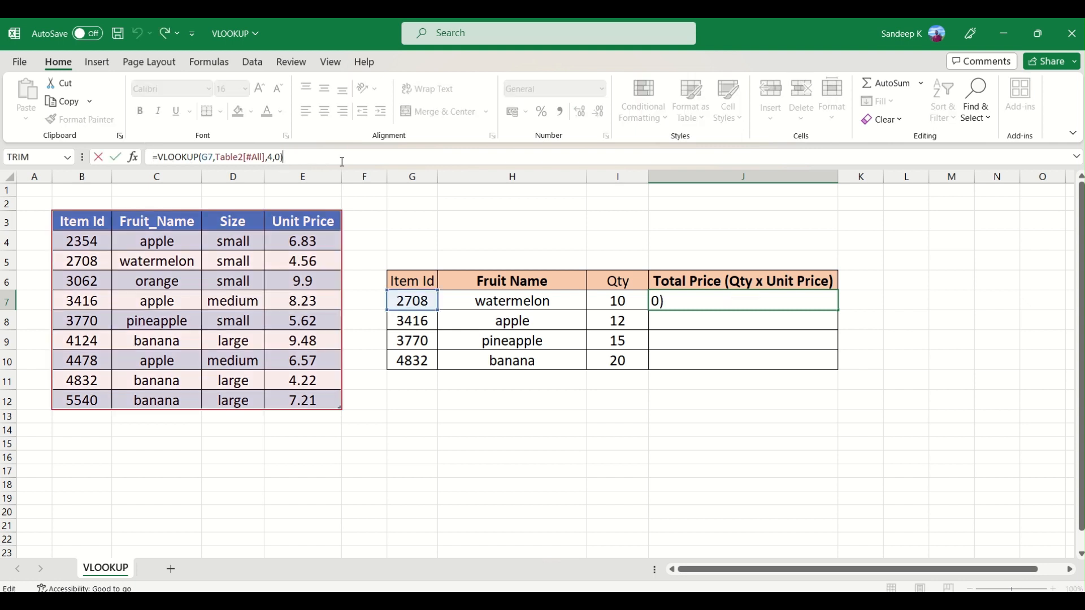
type("*")
left_click(618, 304)
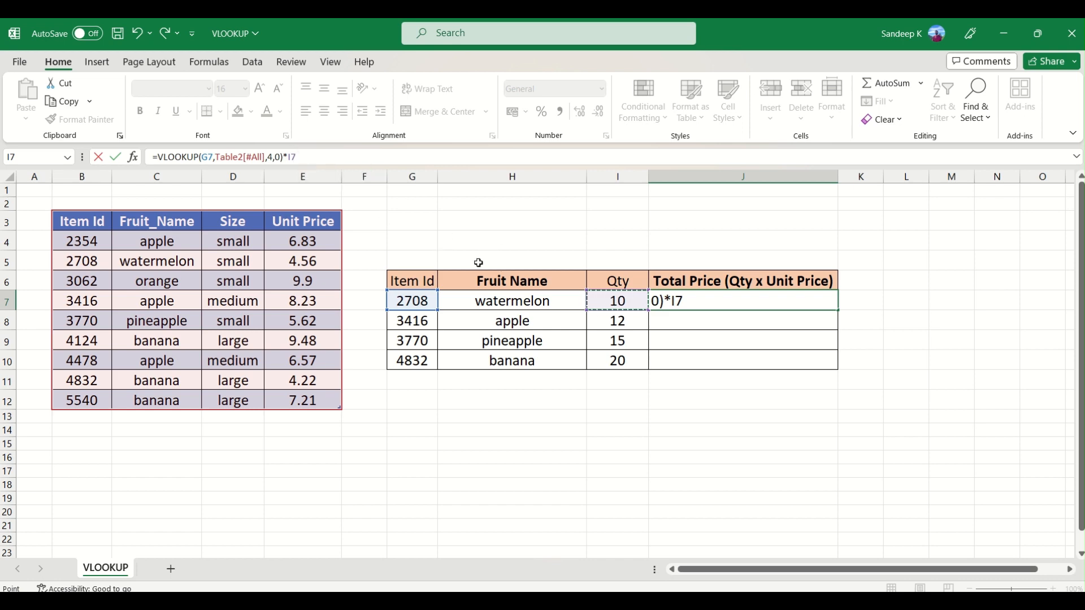
key("Return")
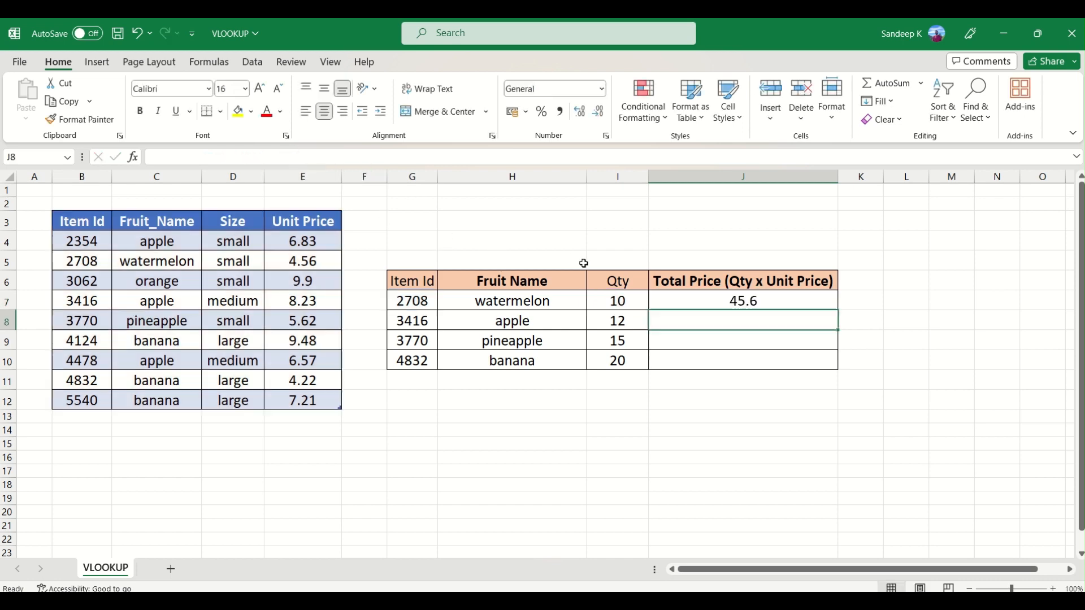
Fill the total price formula from J7 down through J10 for the remaining items.
left_click(785, 301)
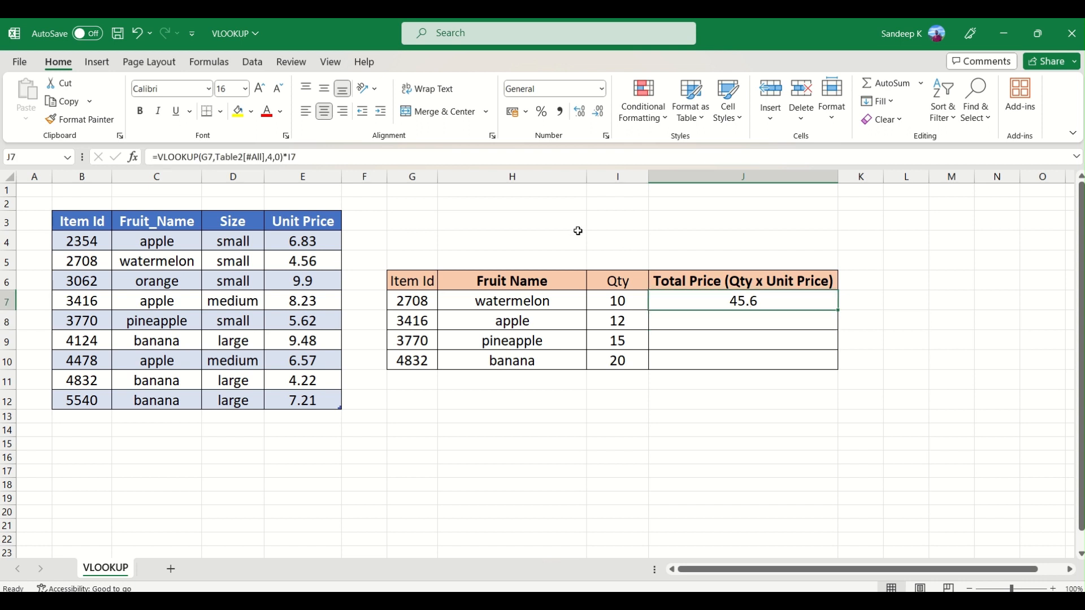
double_click(838, 312)
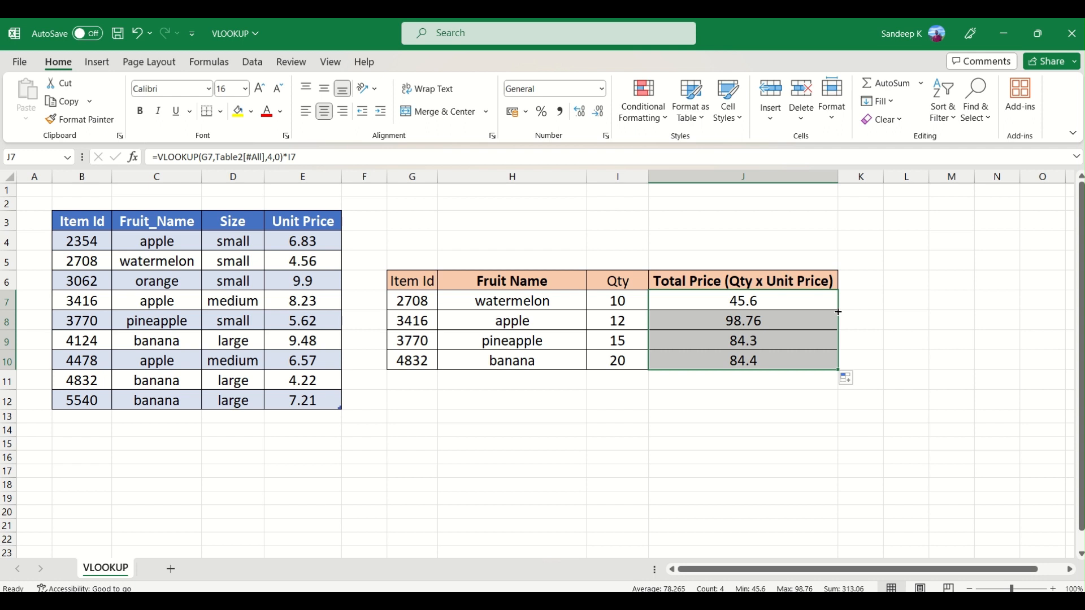
left_click(806, 304)
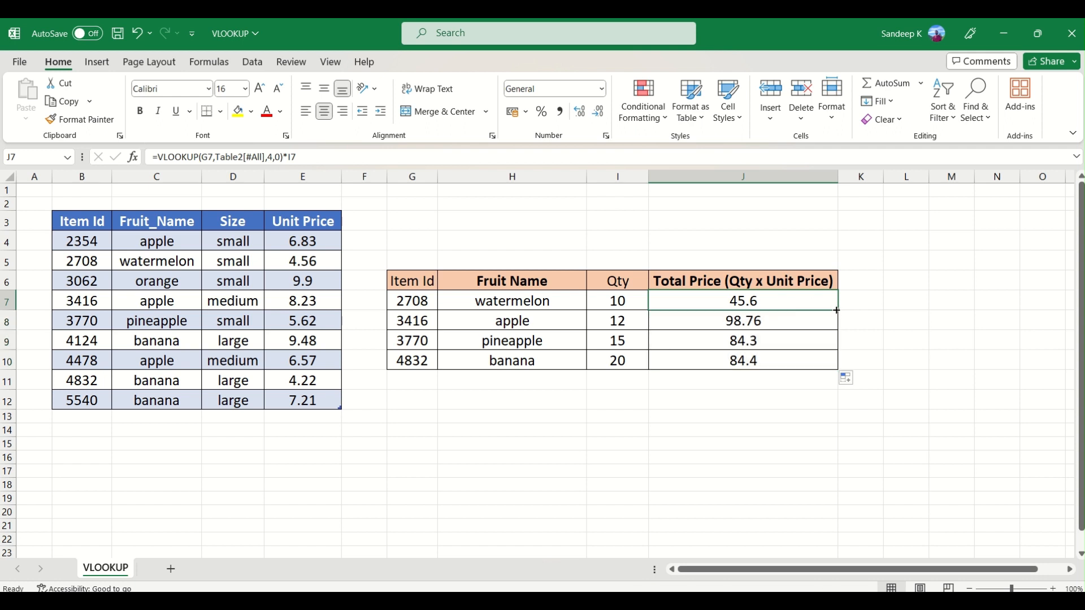
mouse_move(838, 310)
left_mouse_down()
mouse_move(835, 363)
mouse_move(791, 331)
mouse_move(782, 300)
left_mouse_up()
left_click_drag(415, 301, 783, 361)
left_click(783, 361)
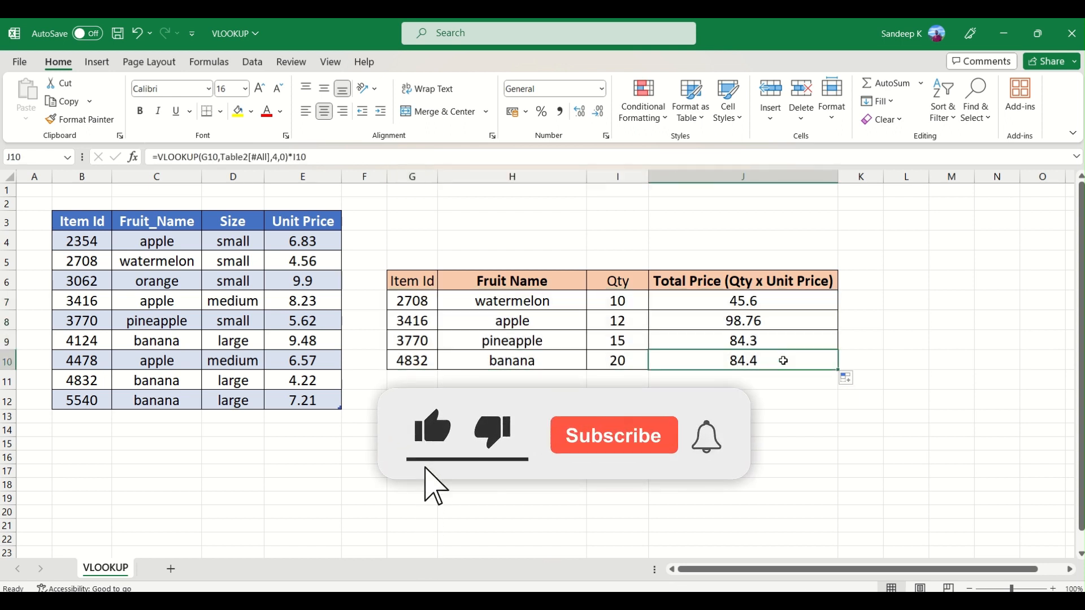